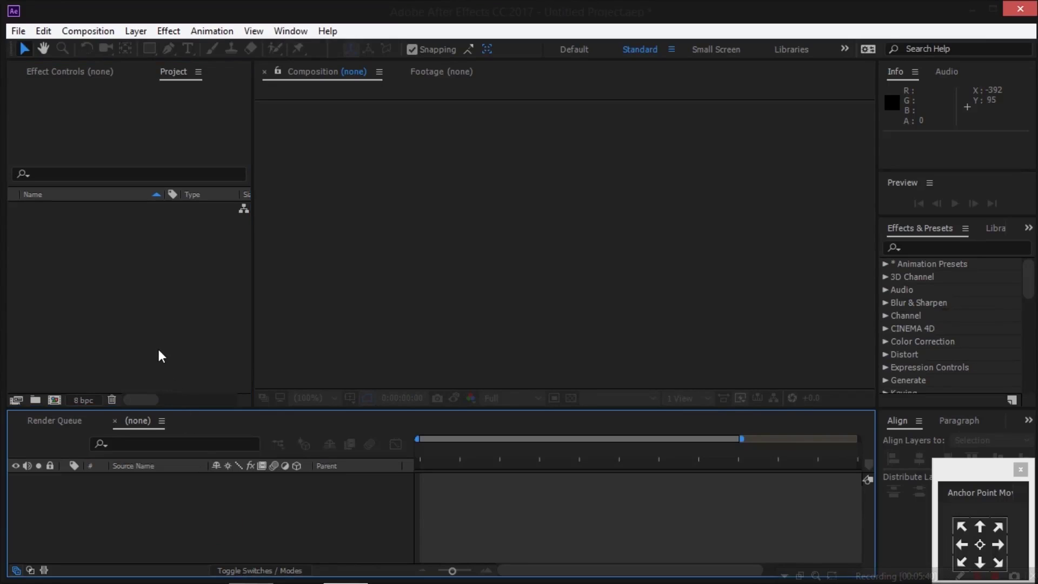
- Import all eight media files from the folder into the project
right_click(159, 351)
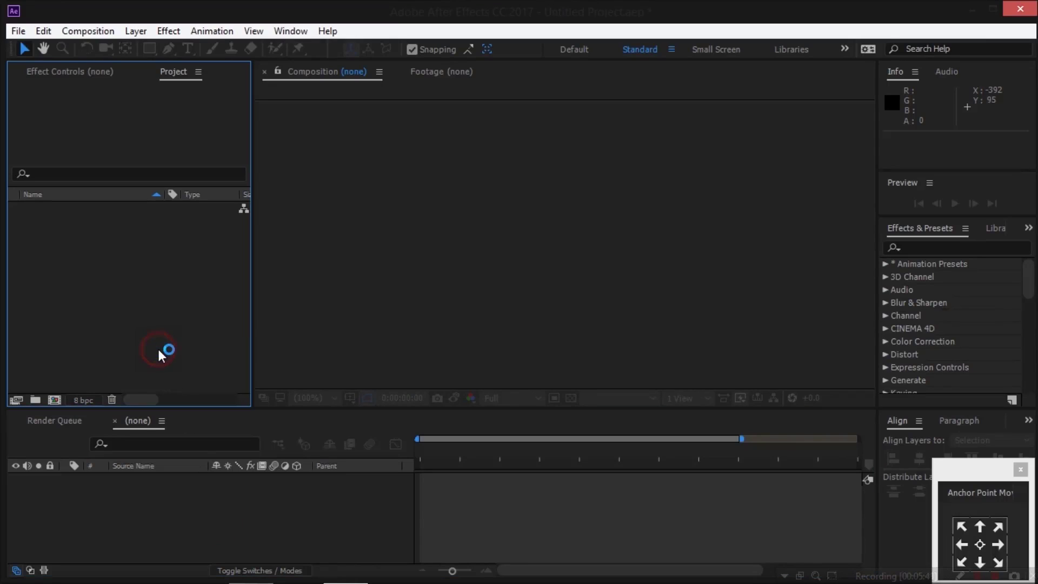
click(292, 425)
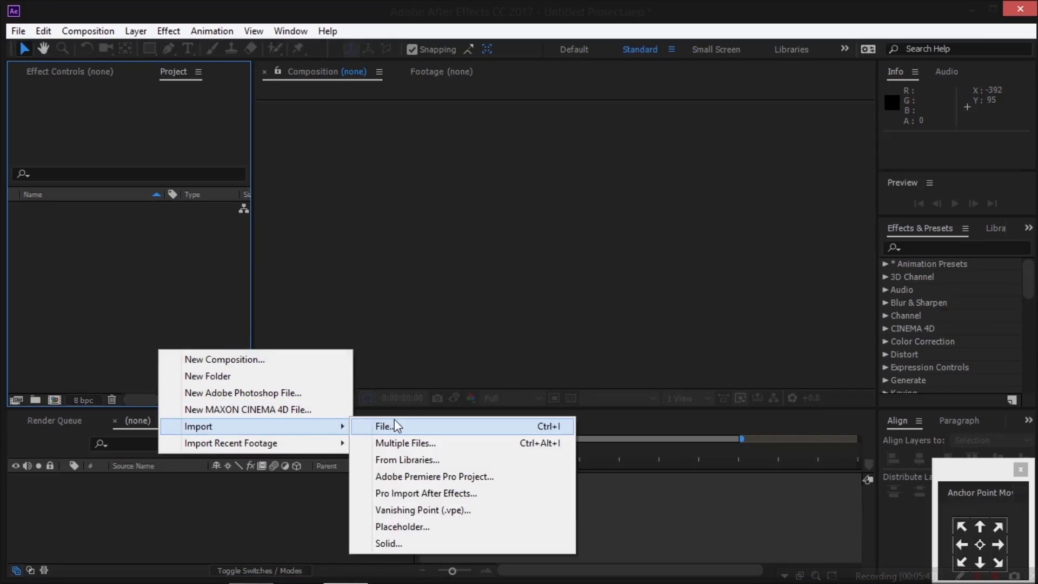
click(394, 422)
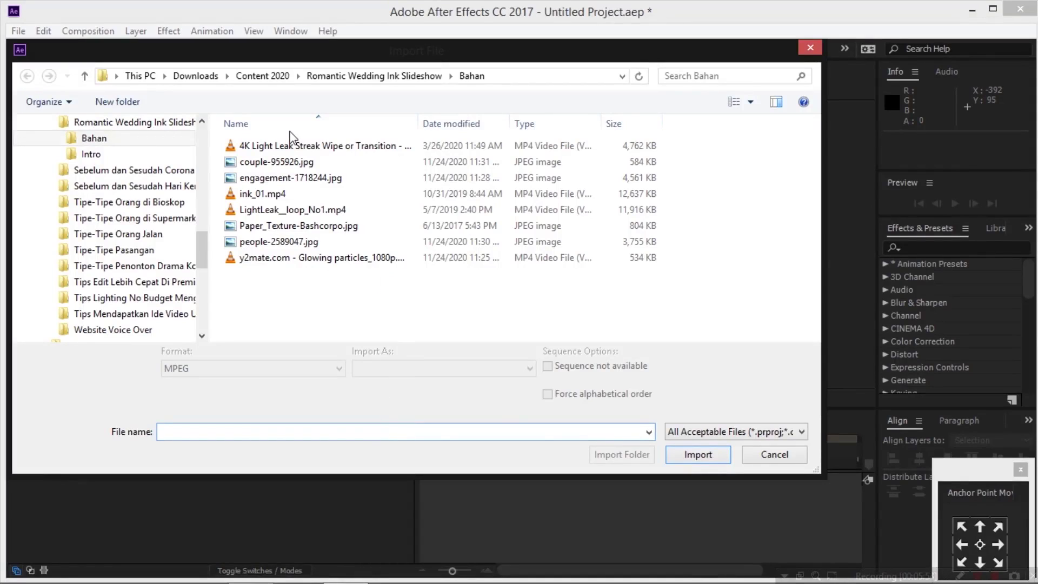
key(ctrl+a)
click(698, 456)
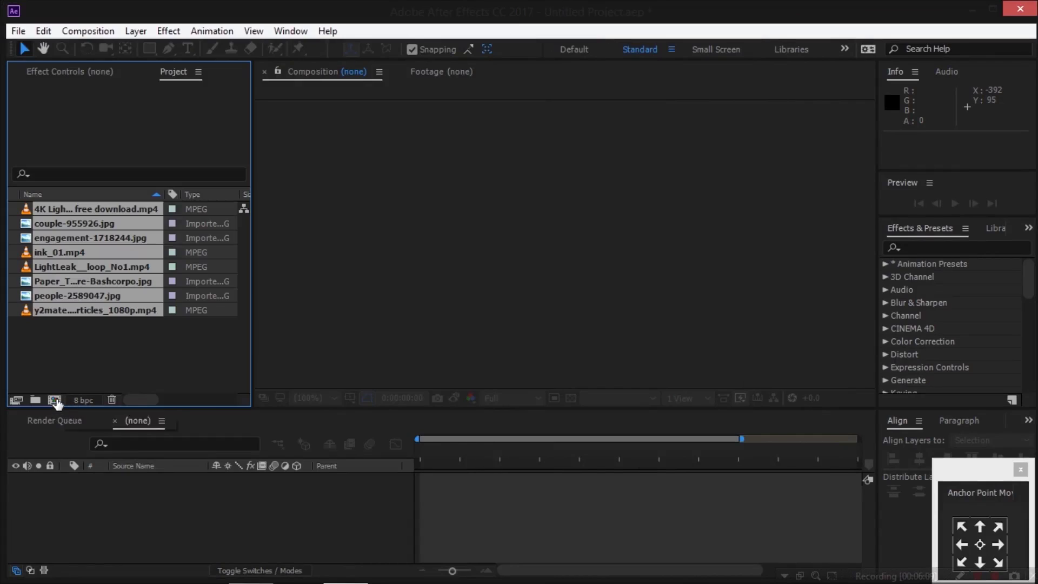
- Create a 1920×1080, 60 fps composition named Main Comp lasting 0:00:15:00
click(54, 399)
text(Main Comp)
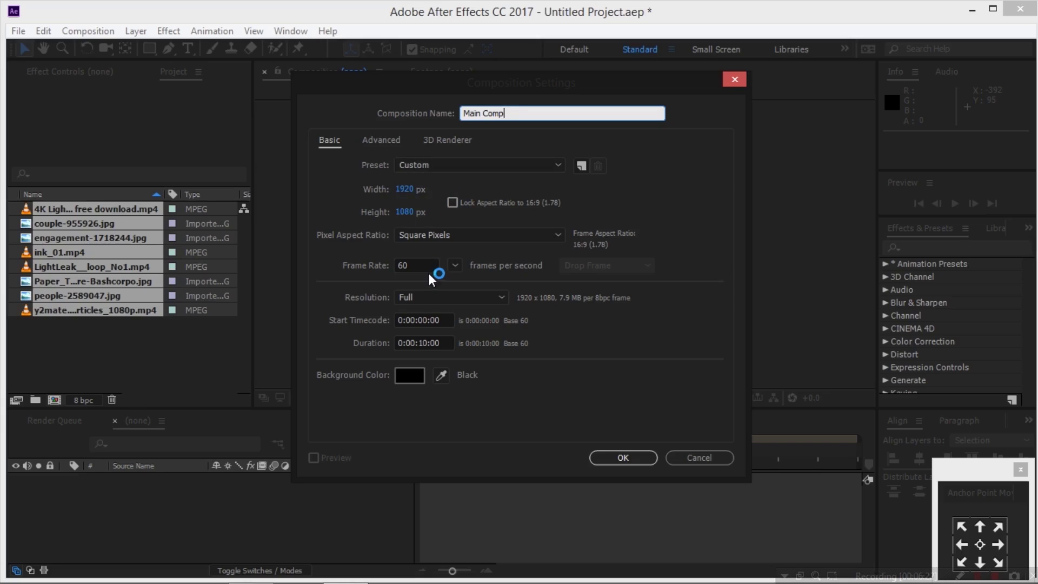
click(424, 343)
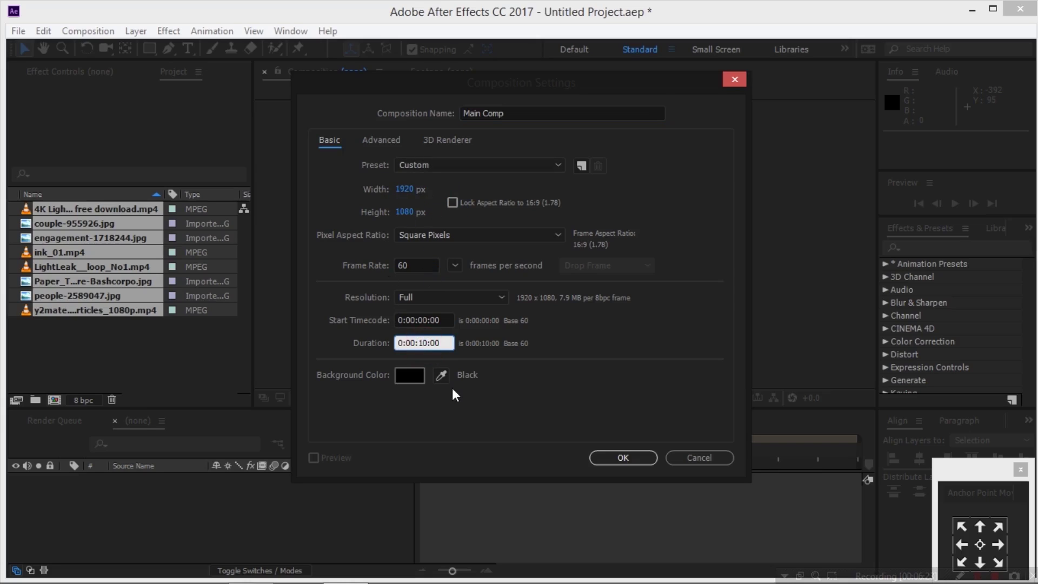
text(5)
key(Return)
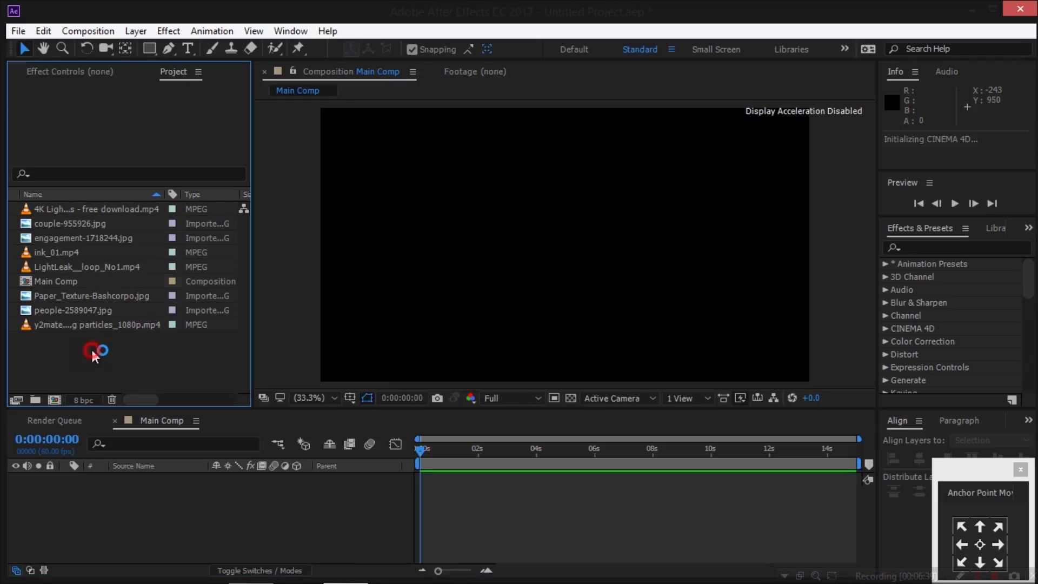
- Add the paper texture to Main Comp and scale it to 145% to fill the frame
click(87, 295)
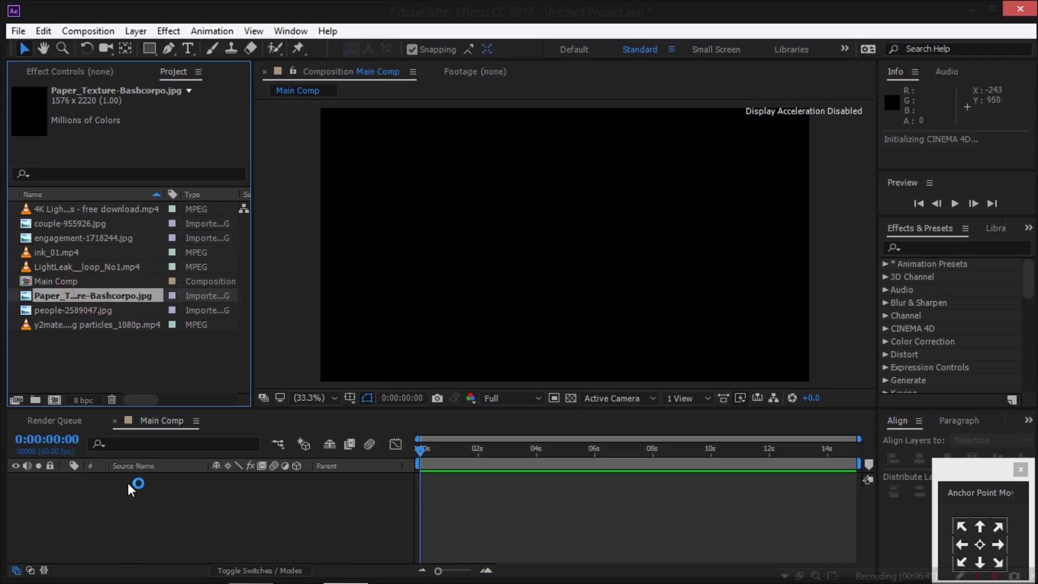
drag(130, 489, 128, 490)
key(s)
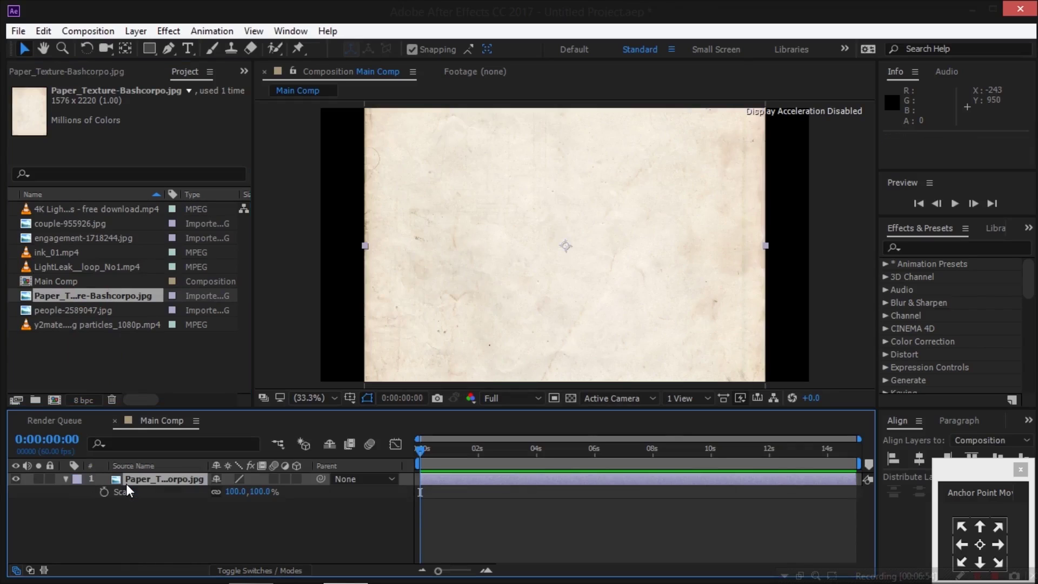
click(260, 492)
text(145)
click(129, 493)
click(63, 479)
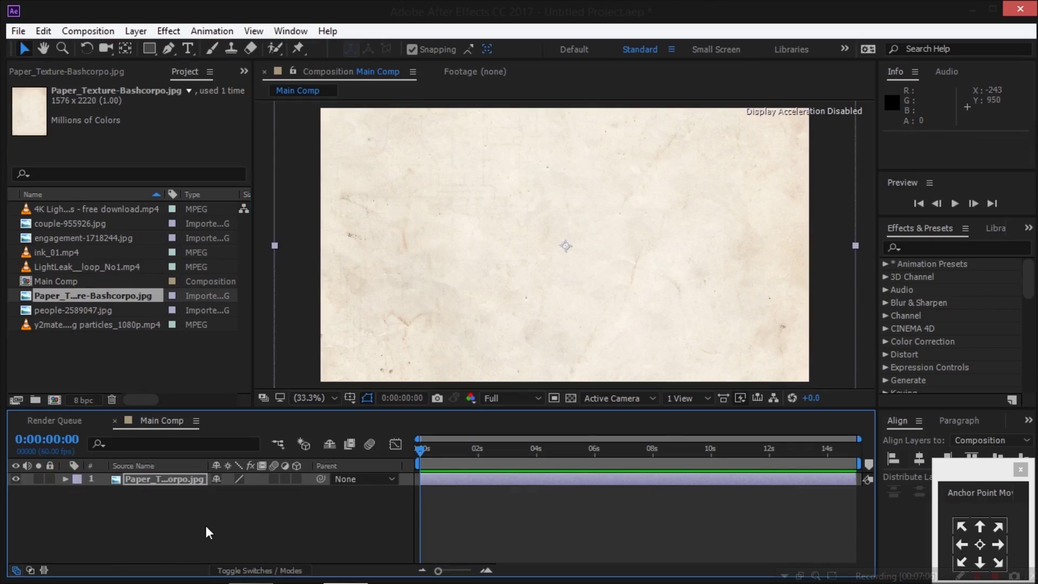
- Create a new solid coloured D92251 and dismiss the CINEMA 4D error
right_click(208, 531)
mouse_move(335, 367)
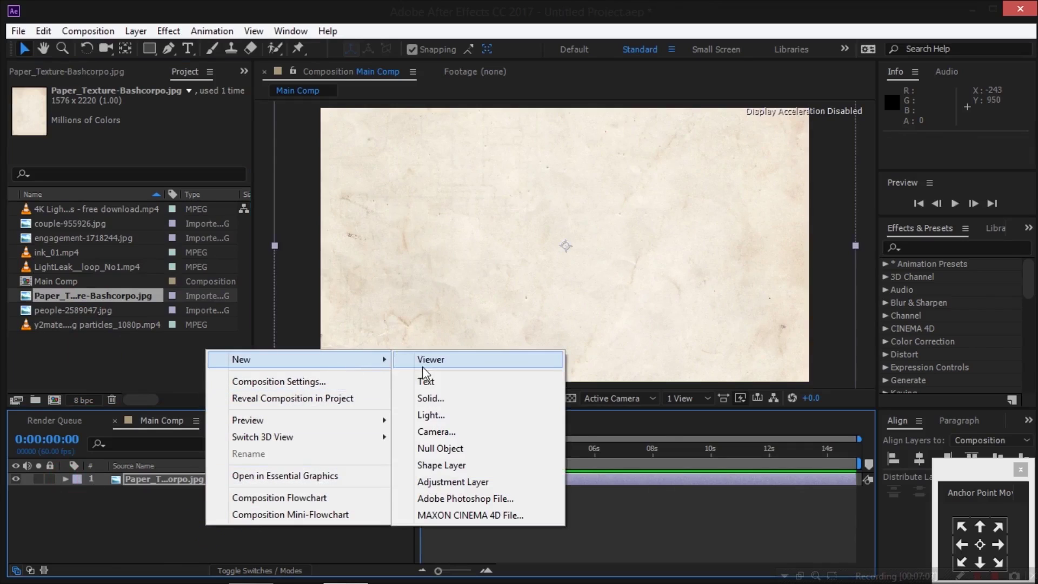
click(454, 398)
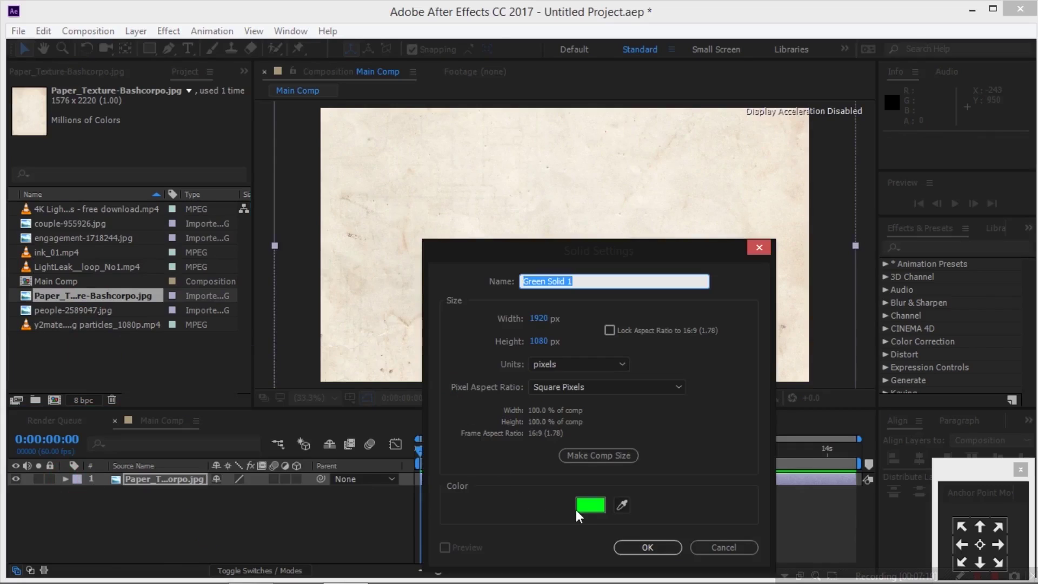
click(580, 508)
text(D922)
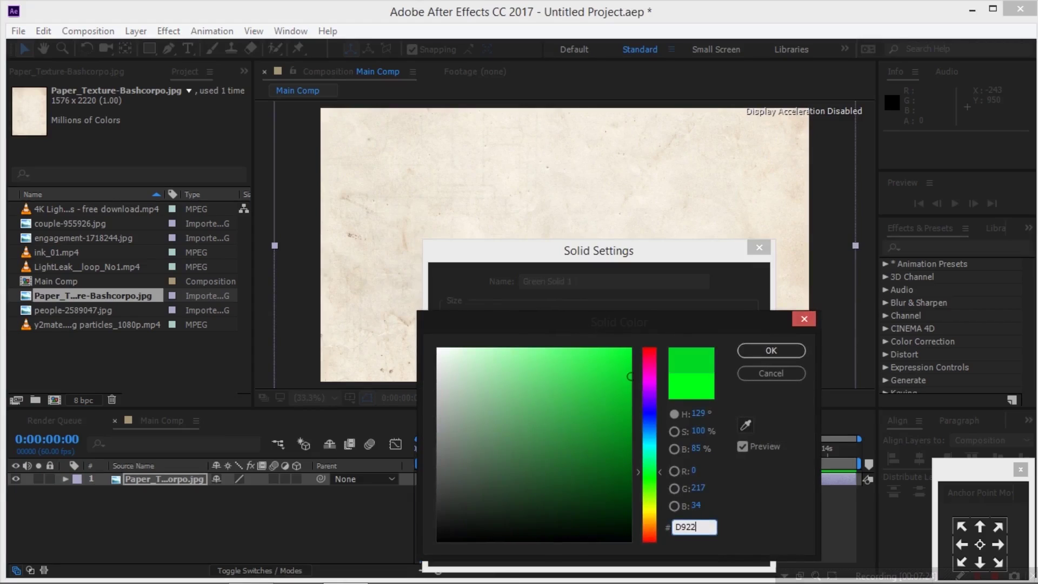
text(51)
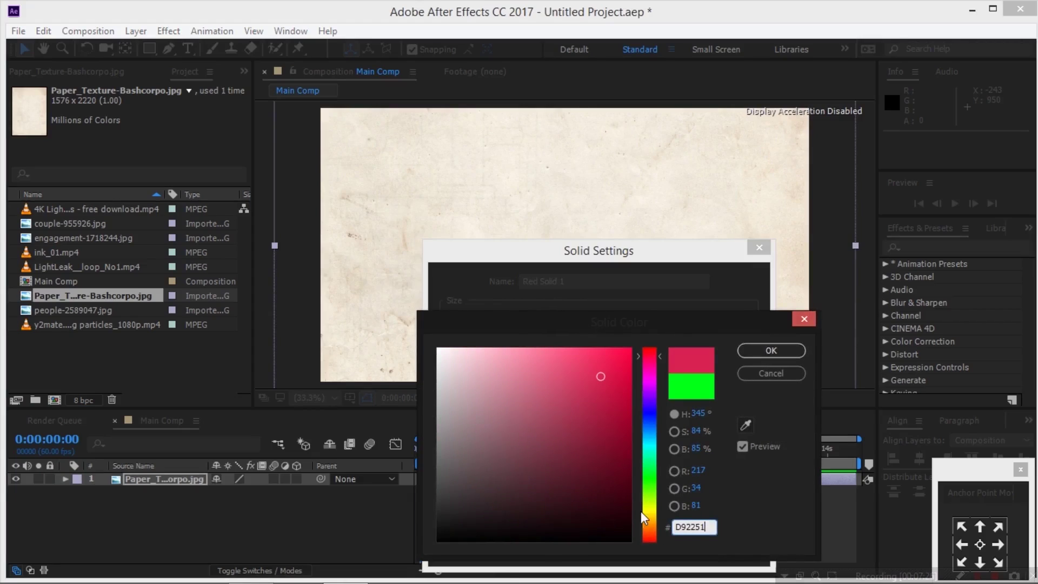
click(765, 355)
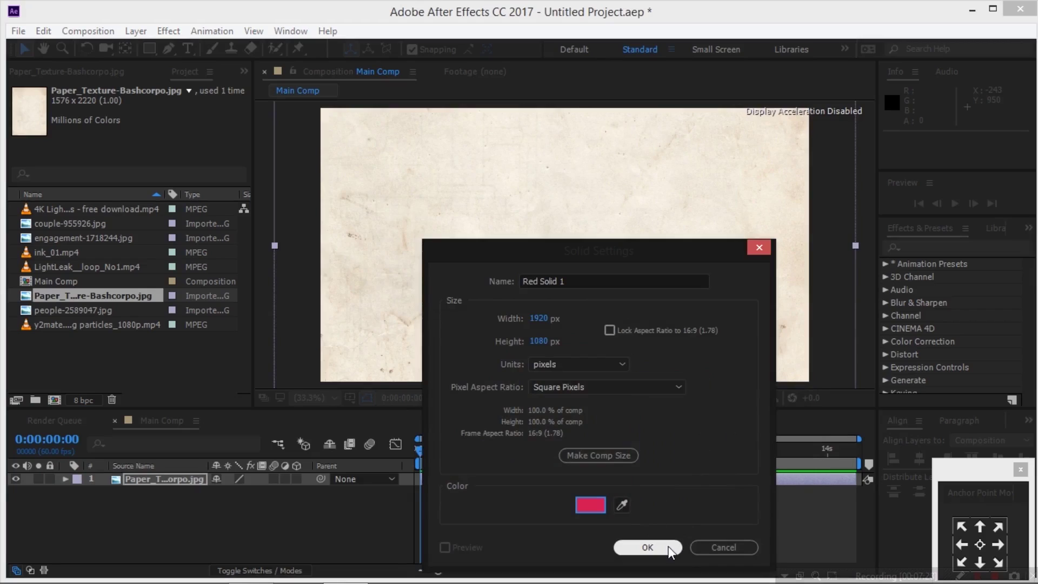
click(647, 547)
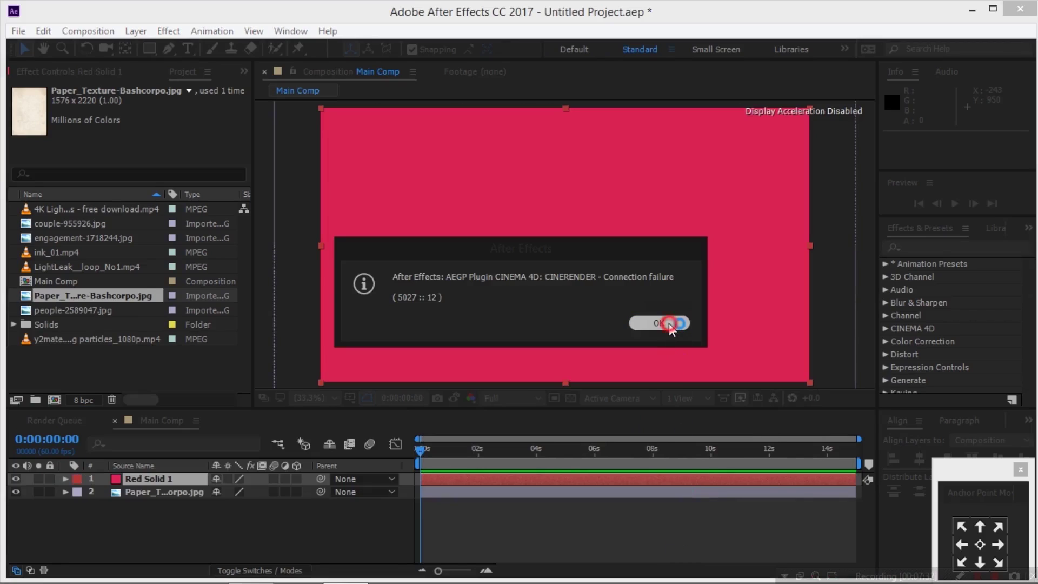
click(669, 324)
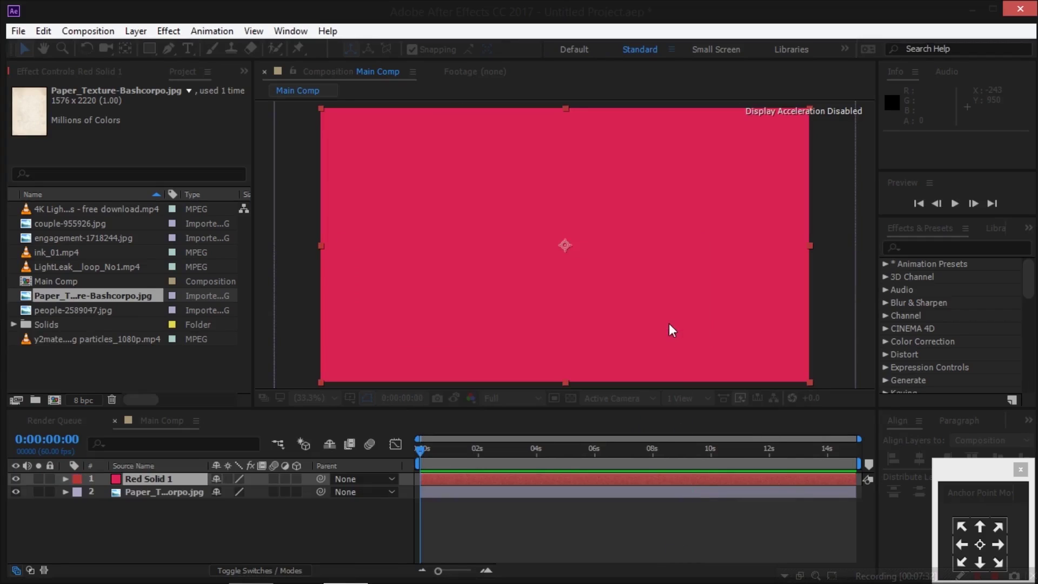
- Set Red Solid 1 to Color Burn blend mode at 30% opacity
click(259, 570)
click(250, 481)
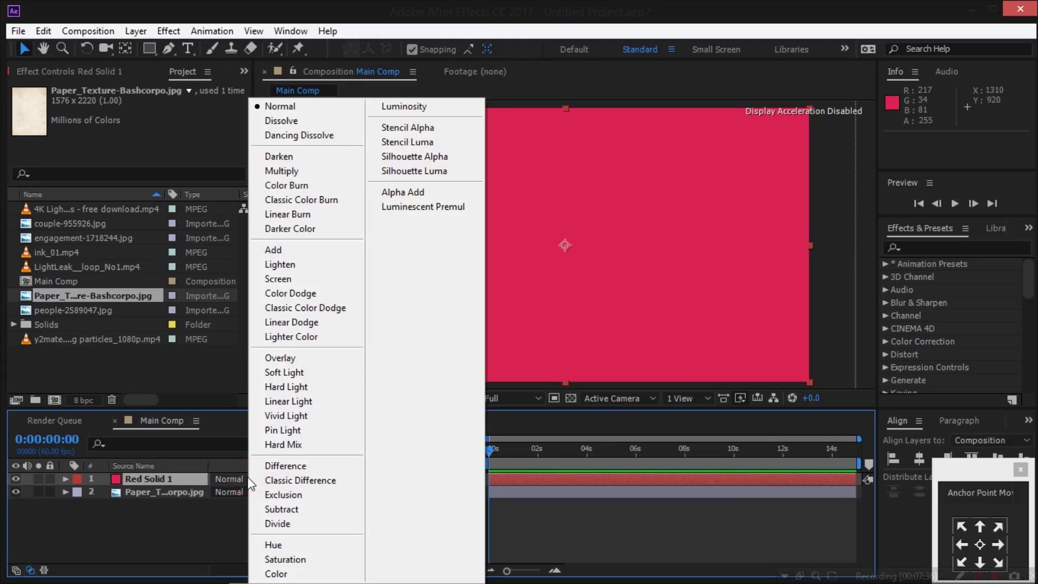
click(339, 186)
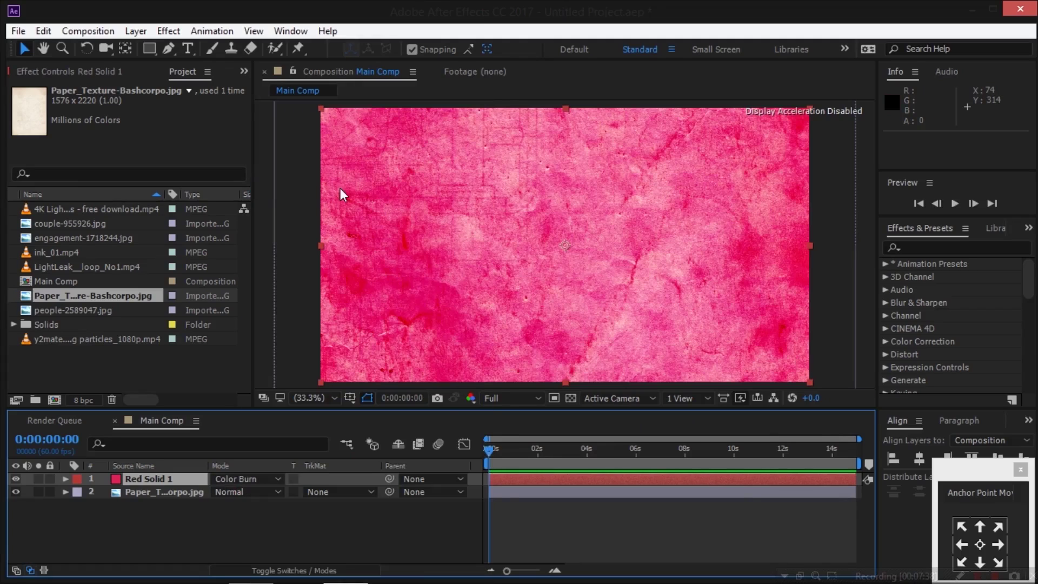
key(t)
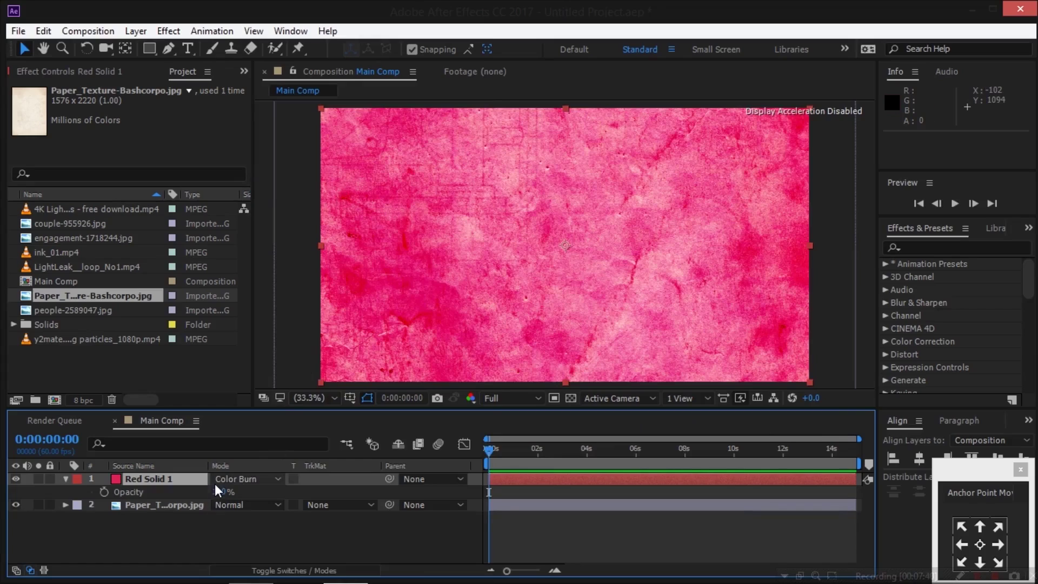
click(222, 490)
text(30)
key(Return)
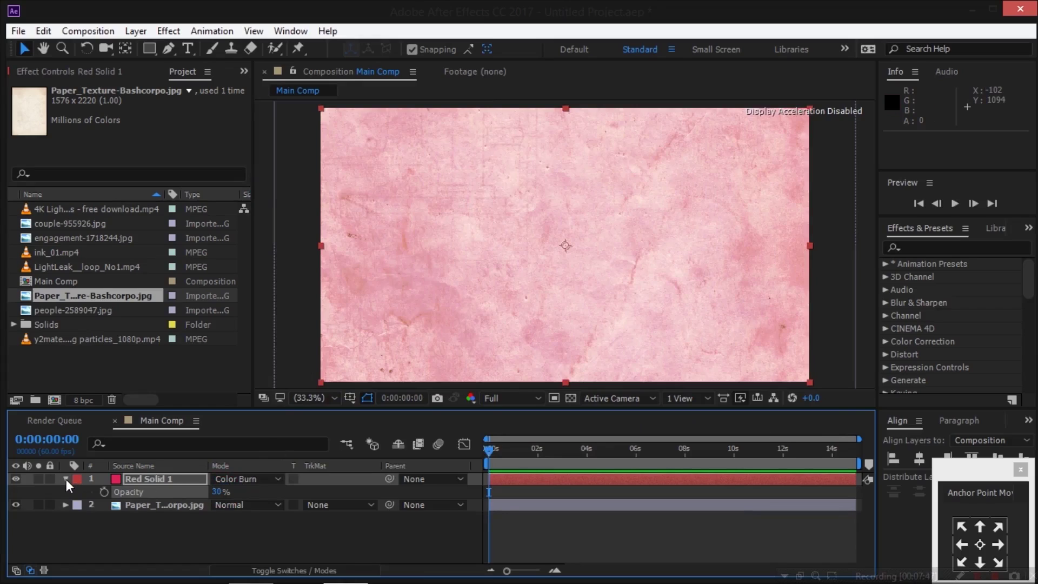
click(66, 479)
- Create a new solid layer named Particle
right_click(196, 522)
mouse_move(334, 364)
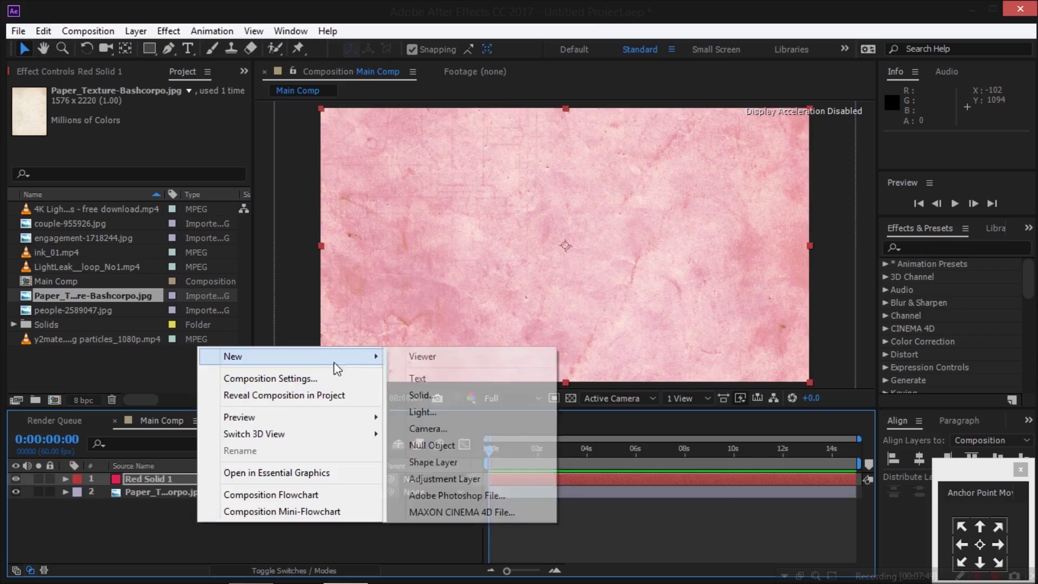
click(419, 396)
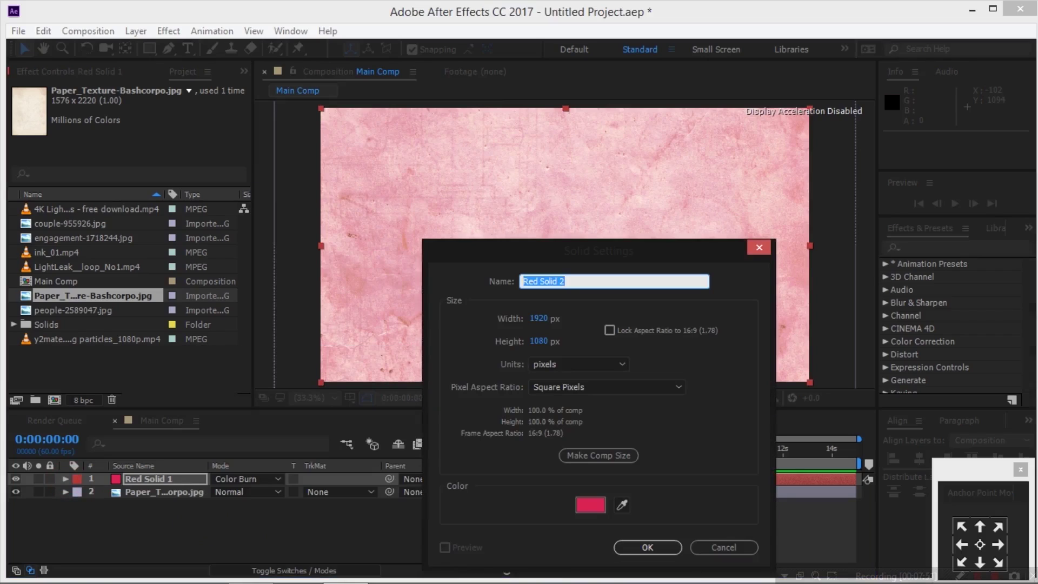
text(Particle)
key(Return)
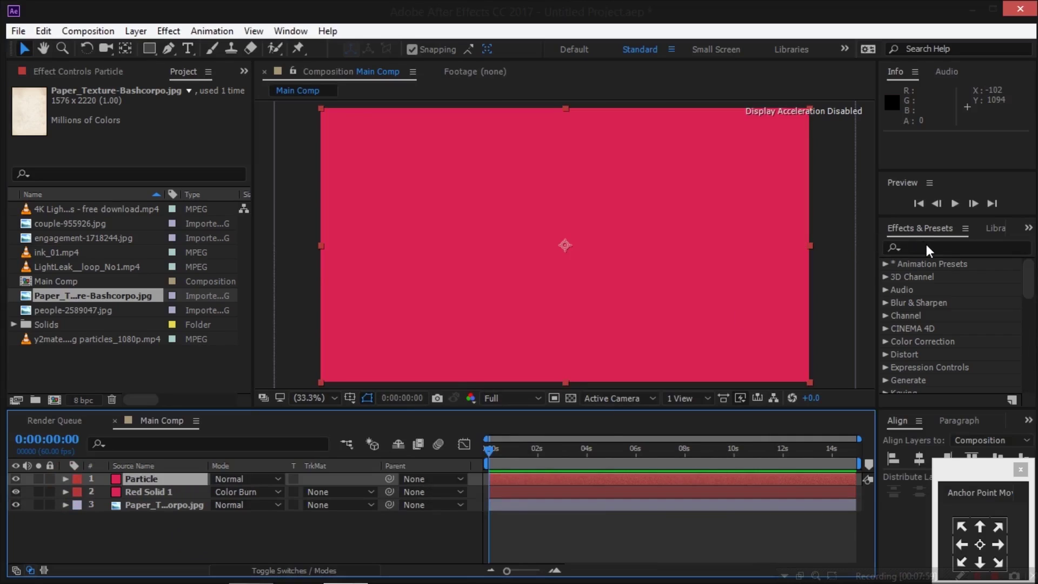
- Apply CC Snowfall with 500 flakes, flake size 15, and Composite With Original off
click(925, 246)
text(cc snowfall)
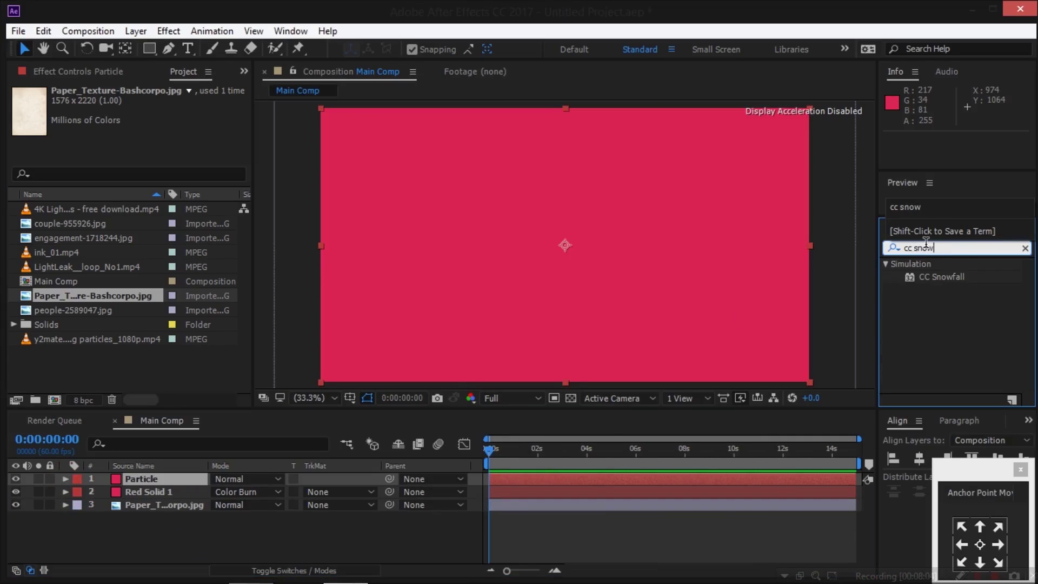
double_click(952, 277)
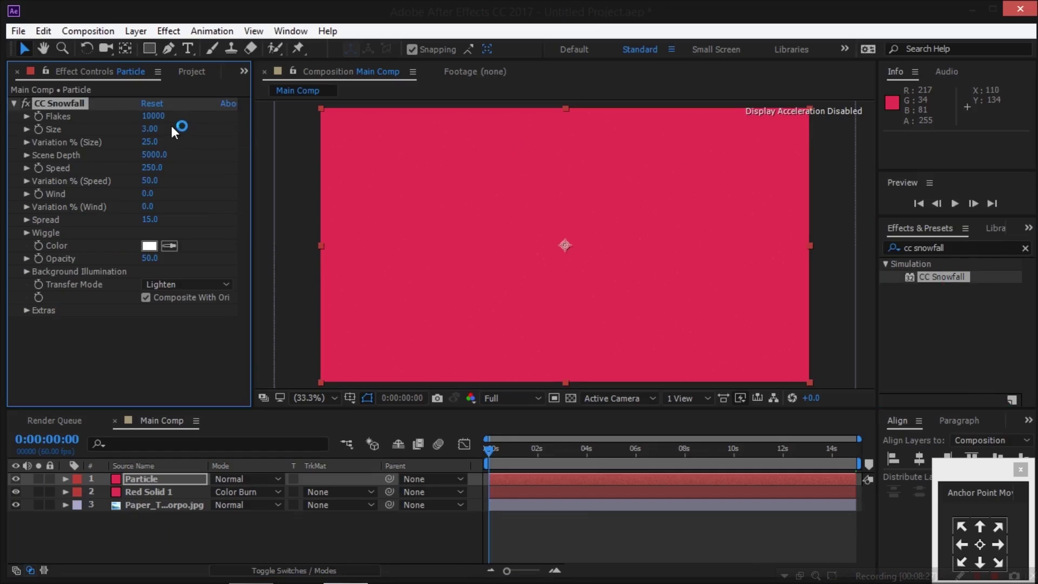
click(152, 117)
text(500)
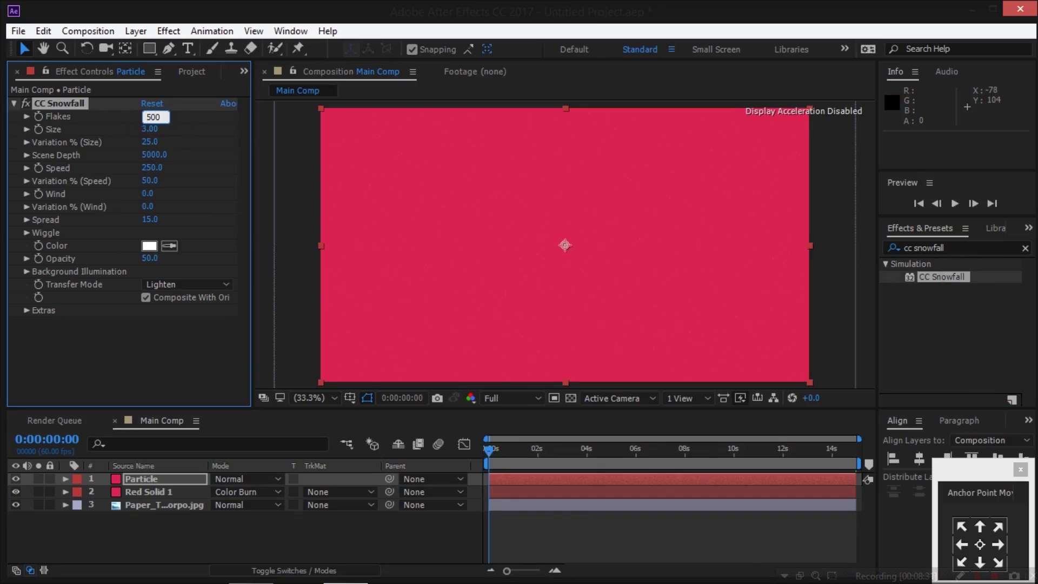
text(15)
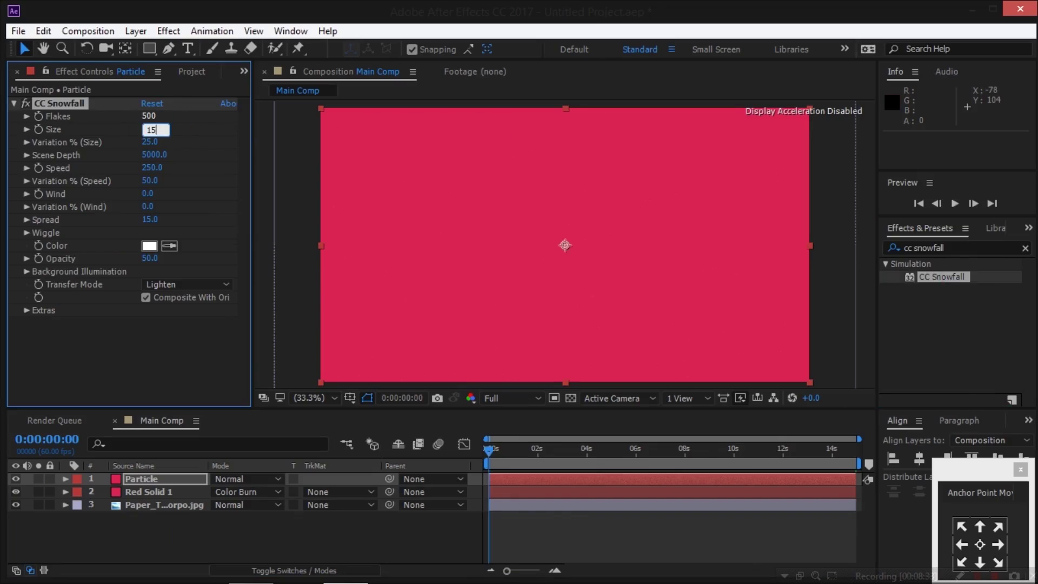
key(Return)
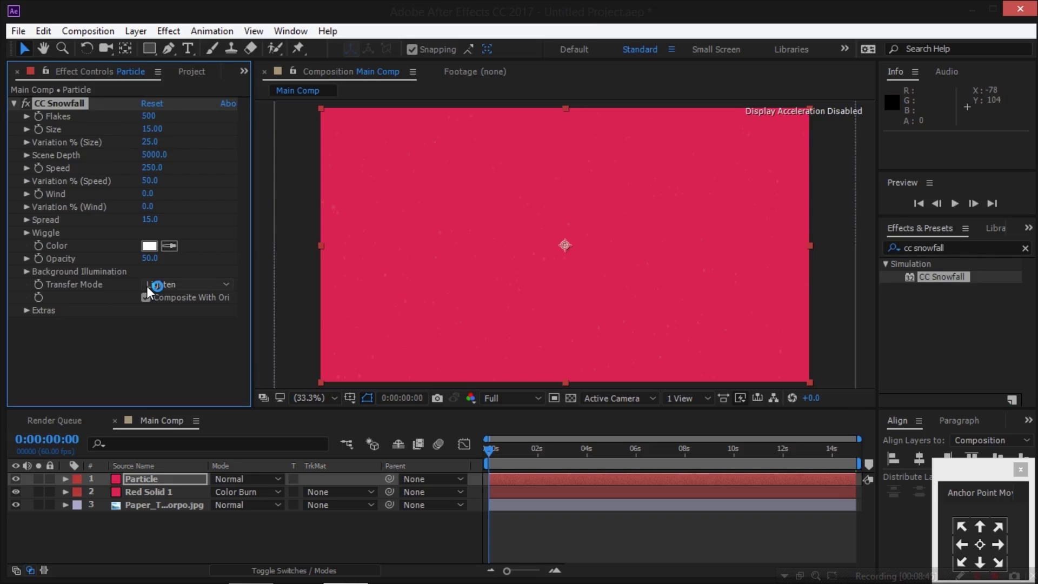
click(146, 298)
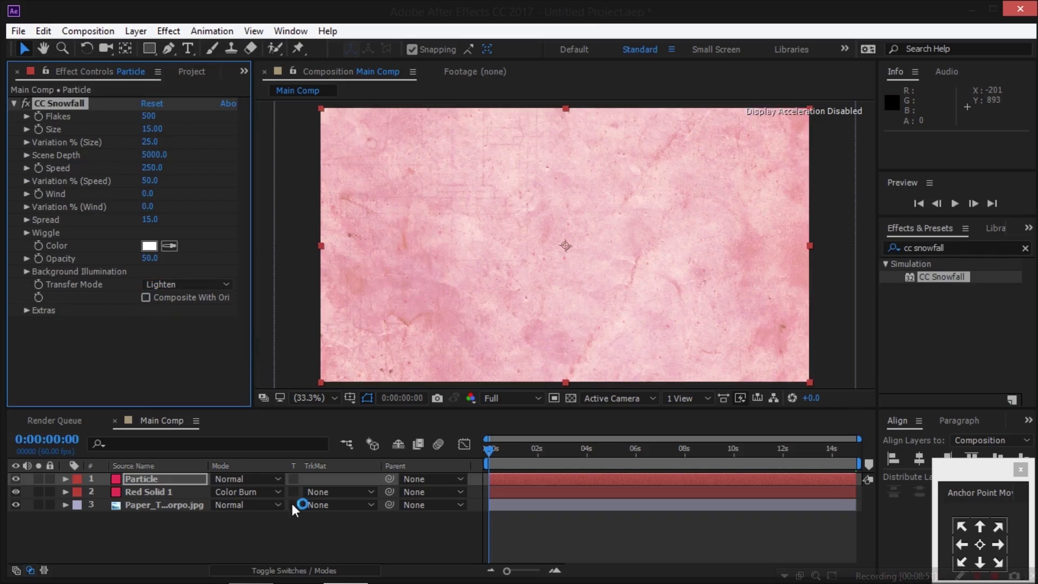
click(331, 530)
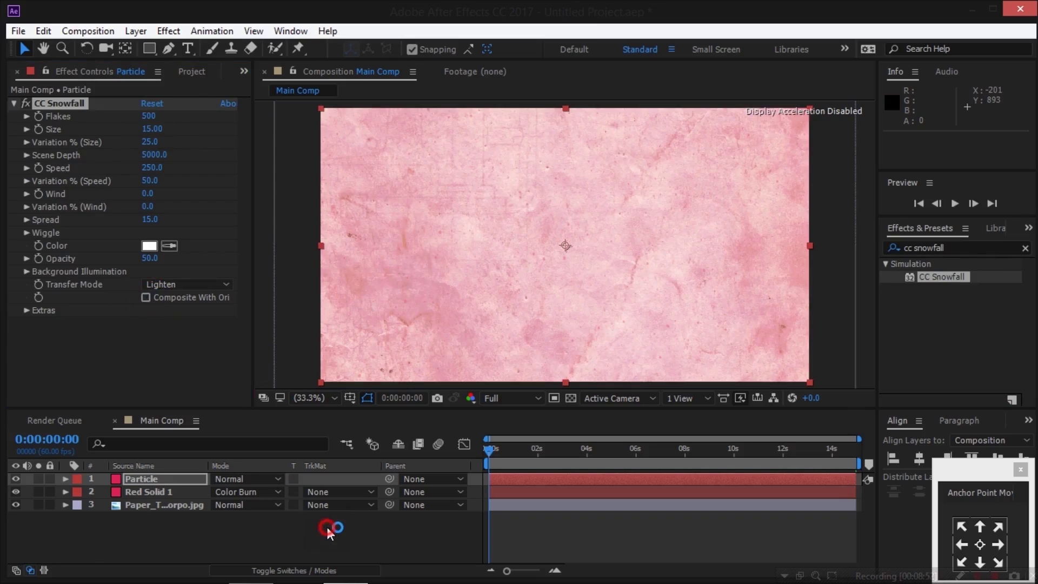
drag(160, 496, 150, 479)
- Pre-compose the three selected layers into a comp named Background
right_click(150, 479)
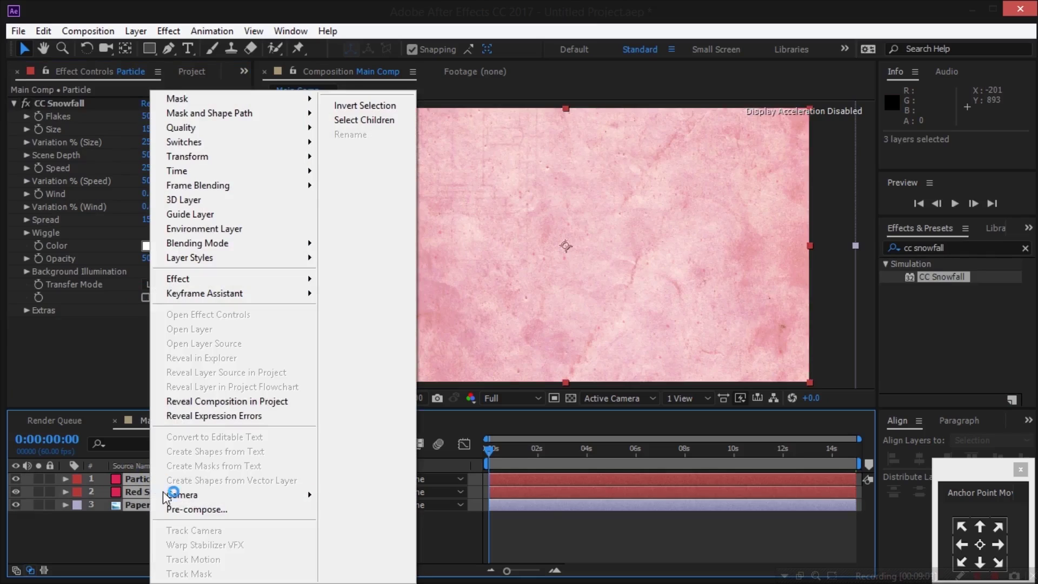
click(186, 509)
text(Background)
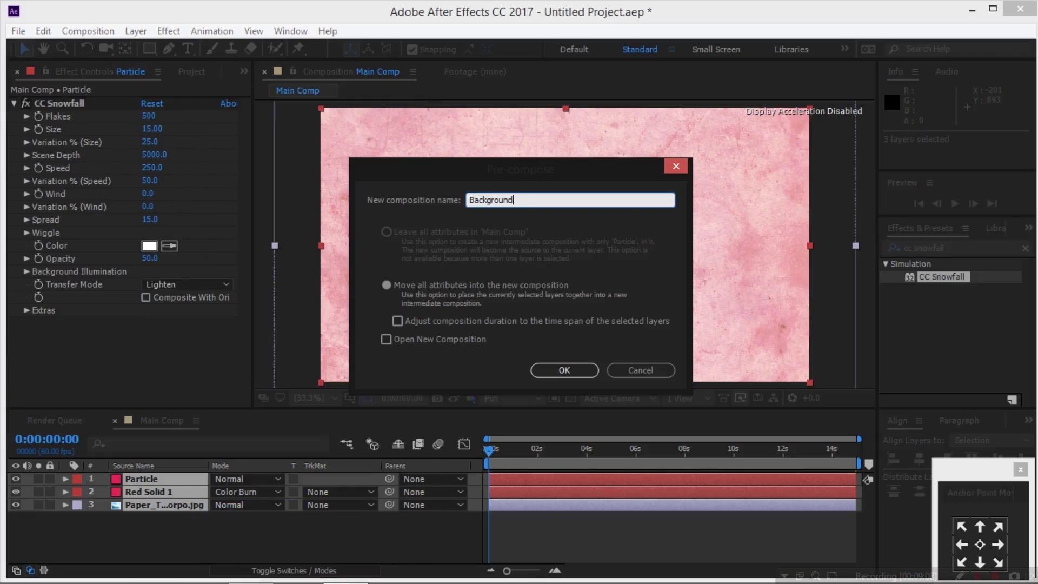
key(Return)
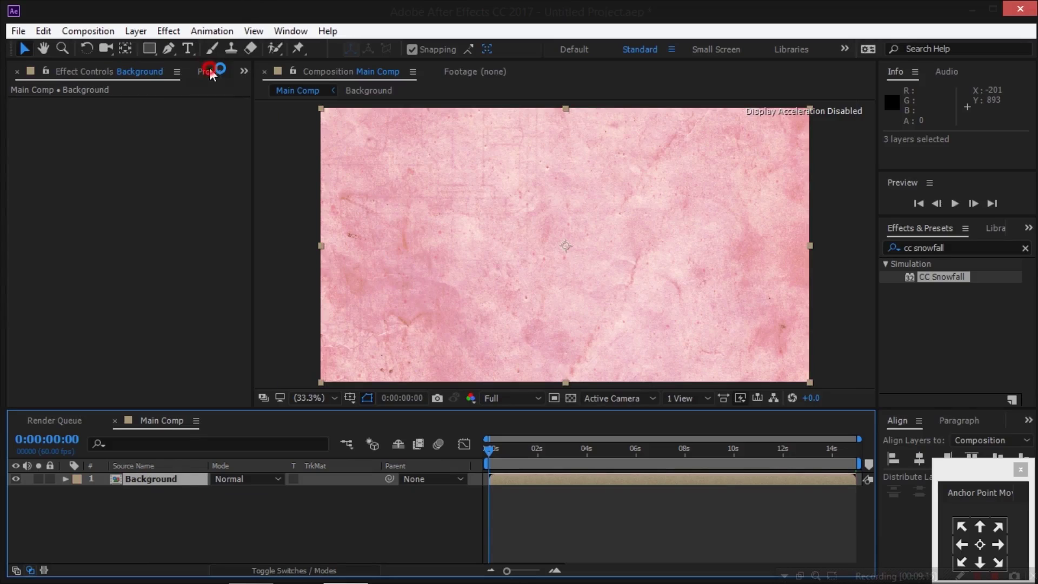
- Create a new Image composition and add people-2589047.jpg to it
click(210, 73)
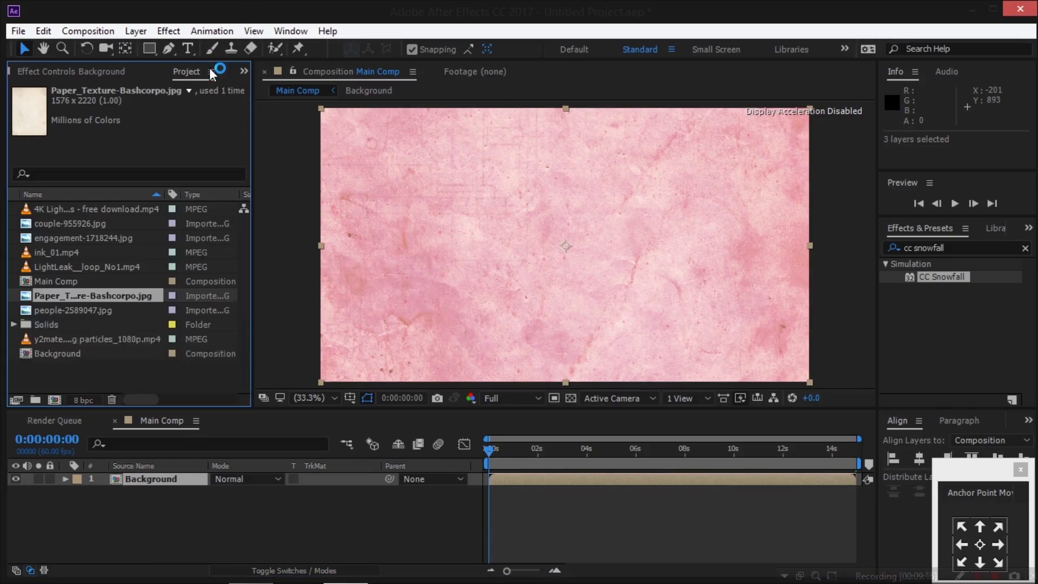
click(54, 400)
text(Image)
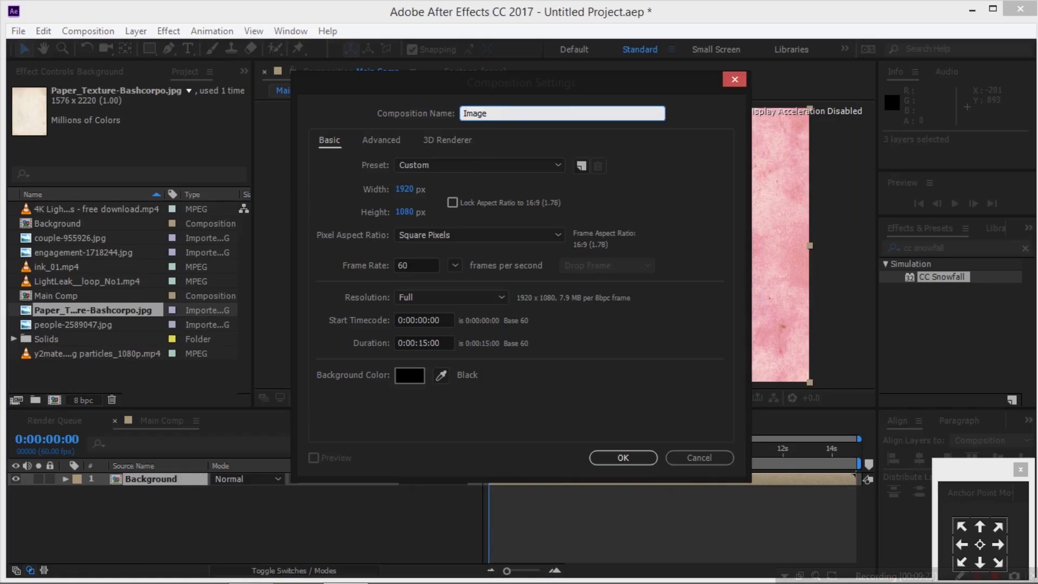
key(Return)
click(82, 340)
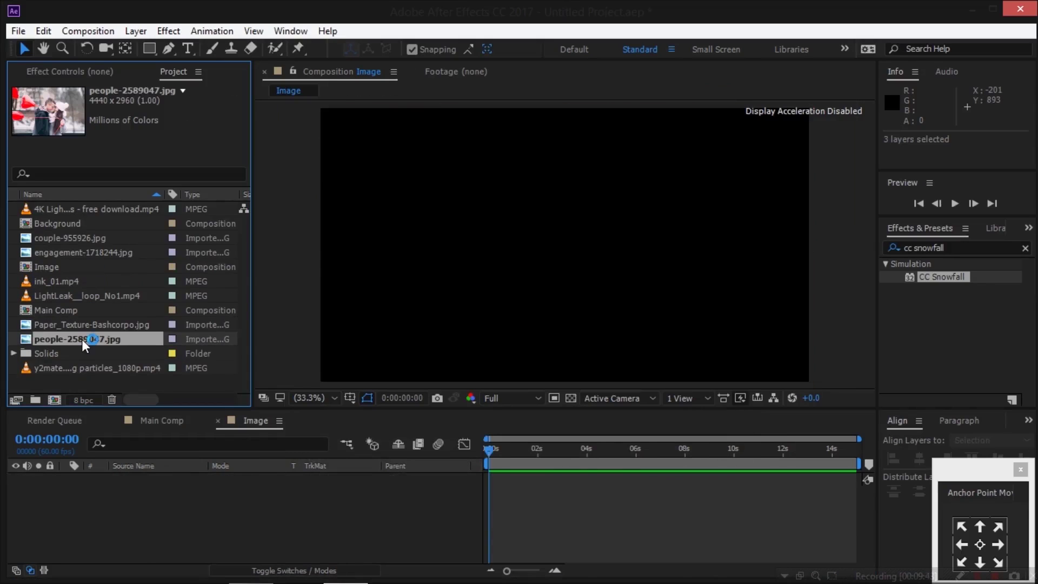
drag(183, 488, 183, 488)
- Scale the couple photo down to 54%
key(s)
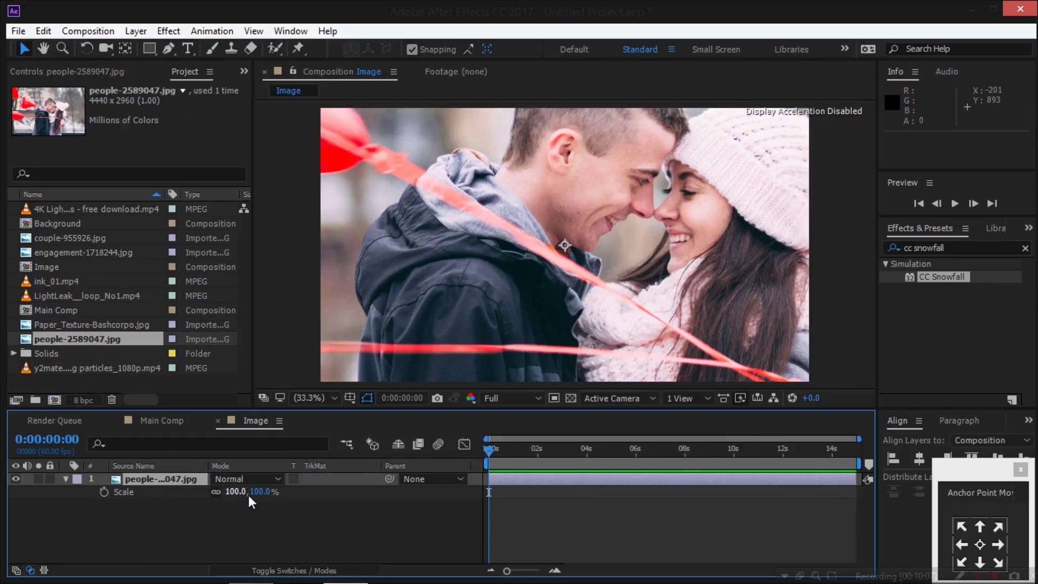
click(268, 493)
text(63)
key(Return)
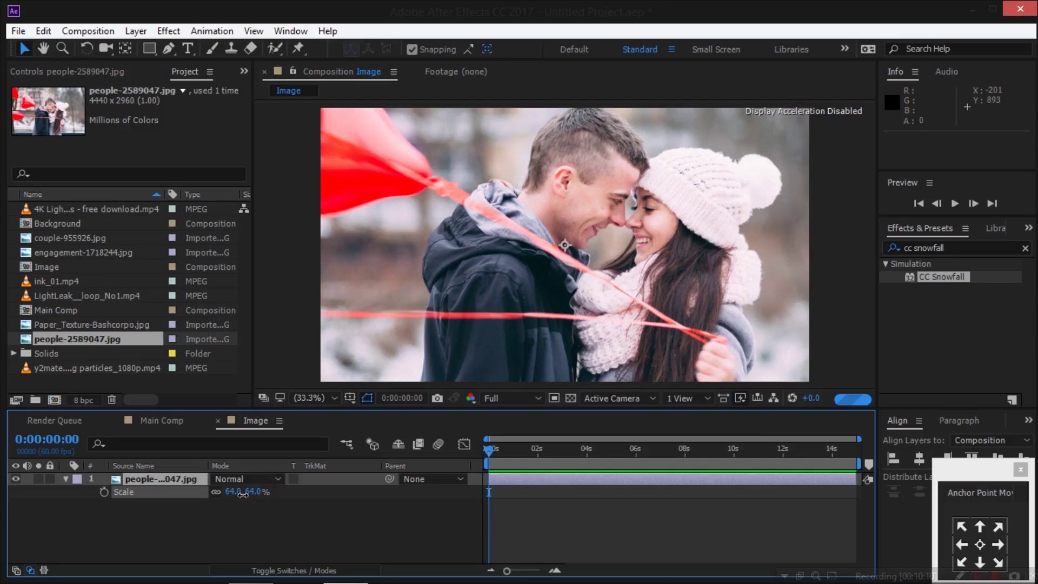
drag(237, 493, 236, 498)
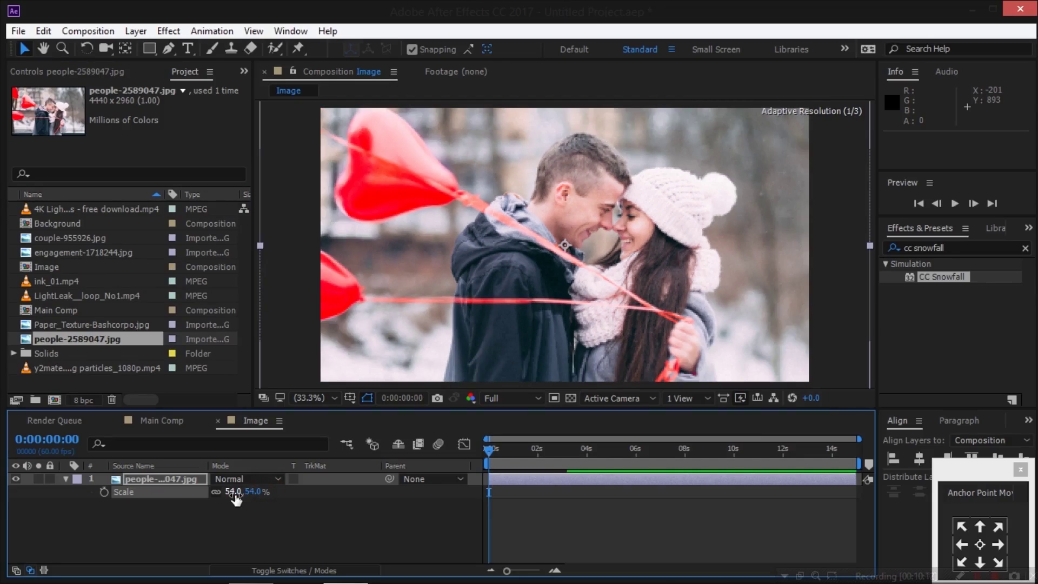
- Move the couple photo to position 862, 497
click(189, 480)
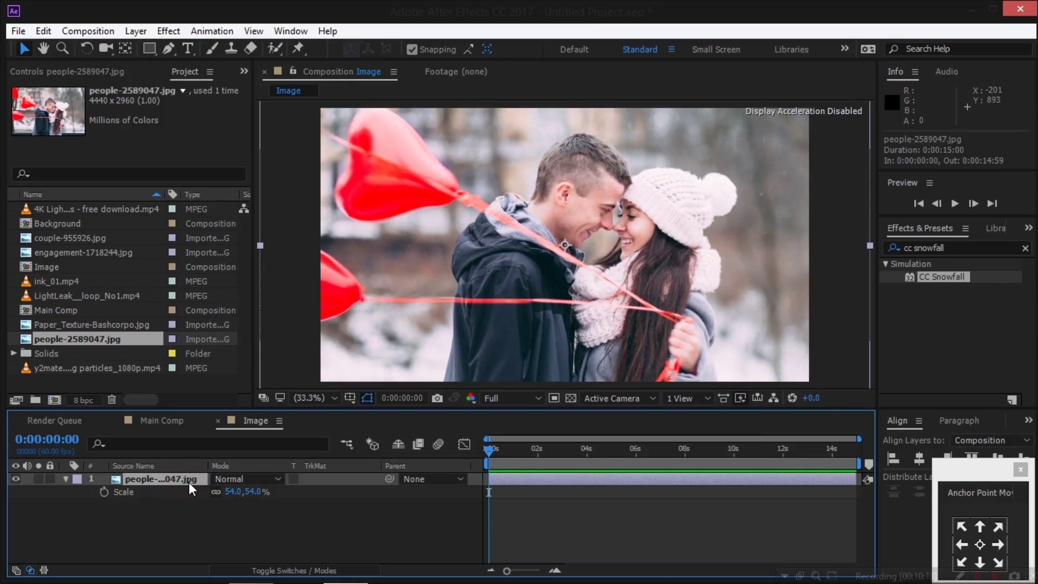
key(p)
drag(216, 492, 150, 498)
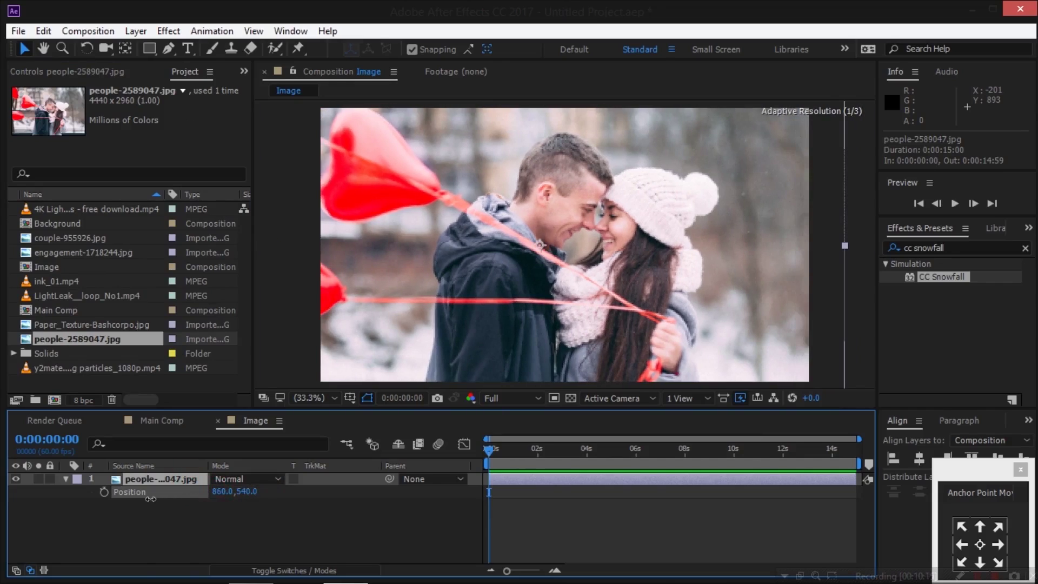
mouse_move(232, 493)
mouse_down()
mouse_move(242, 493)
mouse_move(213, 494)
mouse_up()
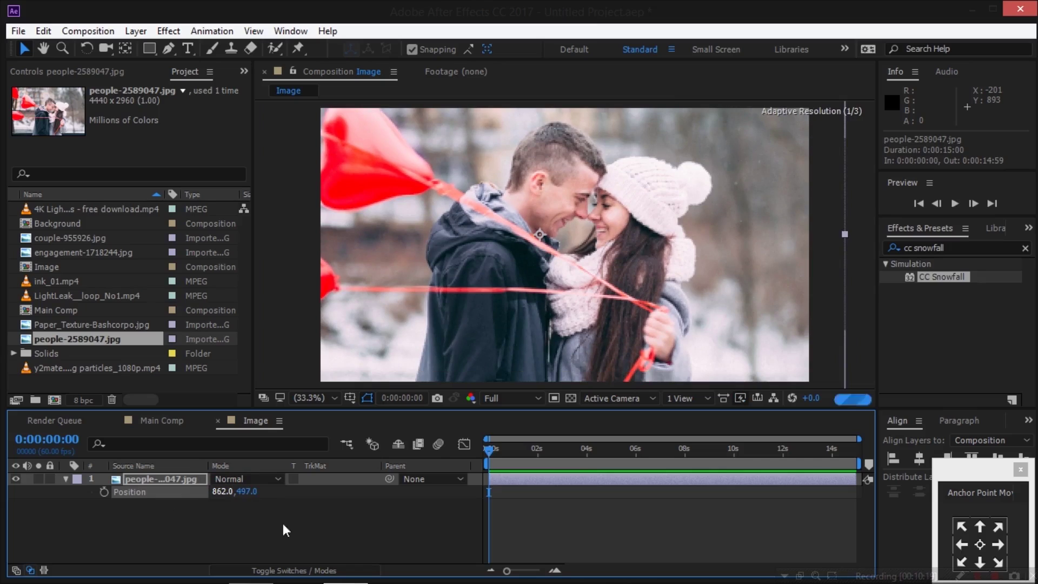
click(301, 530)
- In Main Comp, add the Image comp and then ink_01.mp4 above Background
click(172, 425)
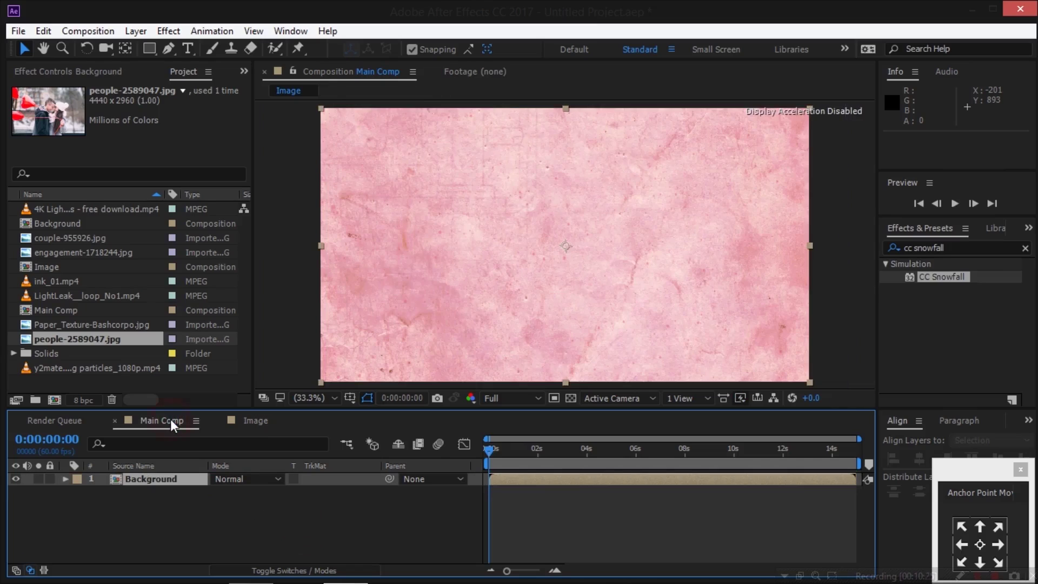
click(44, 266)
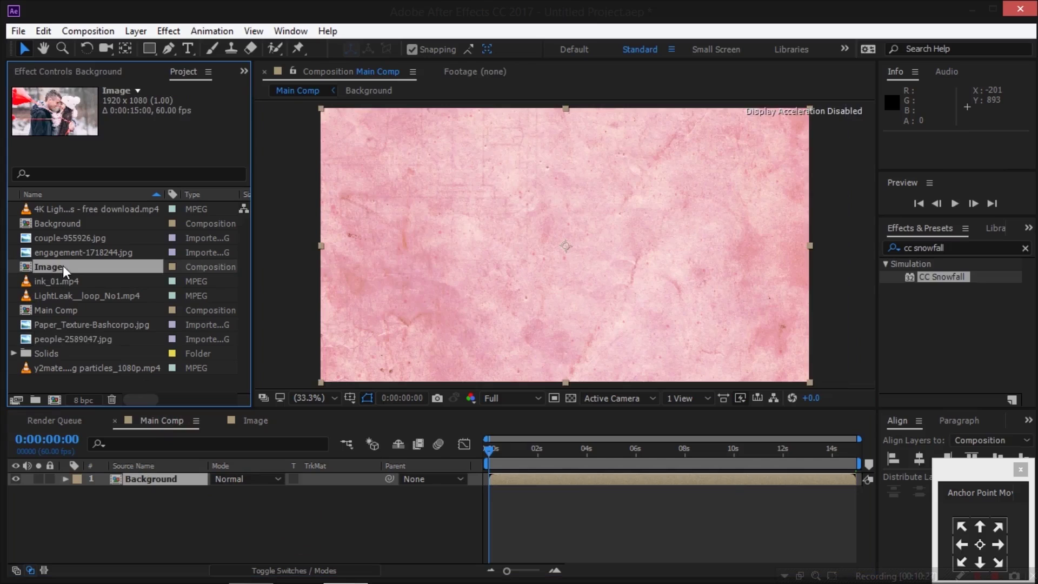
drag(62, 265, 153, 476)
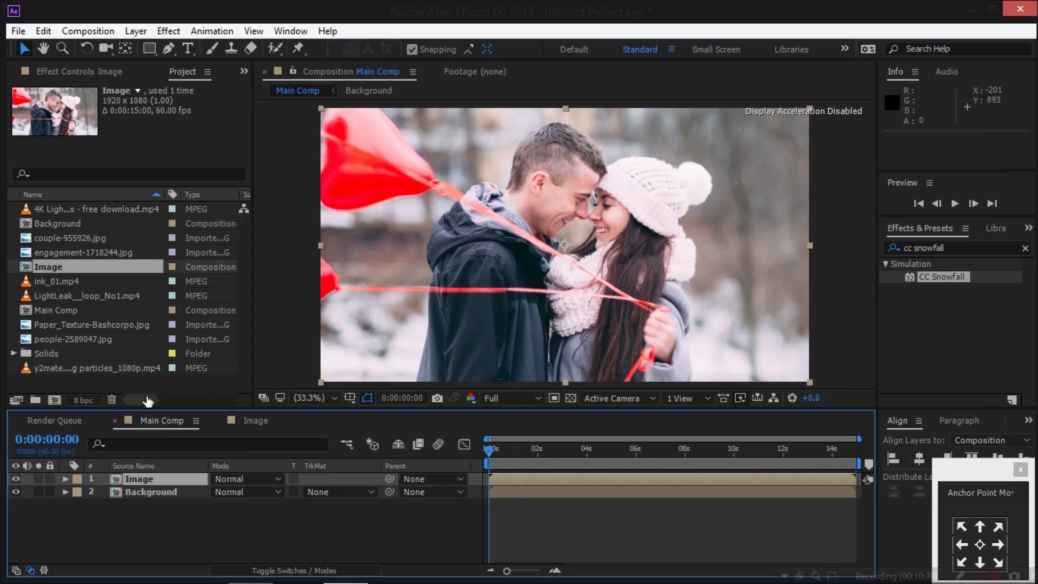
drag(77, 281, 175, 474)
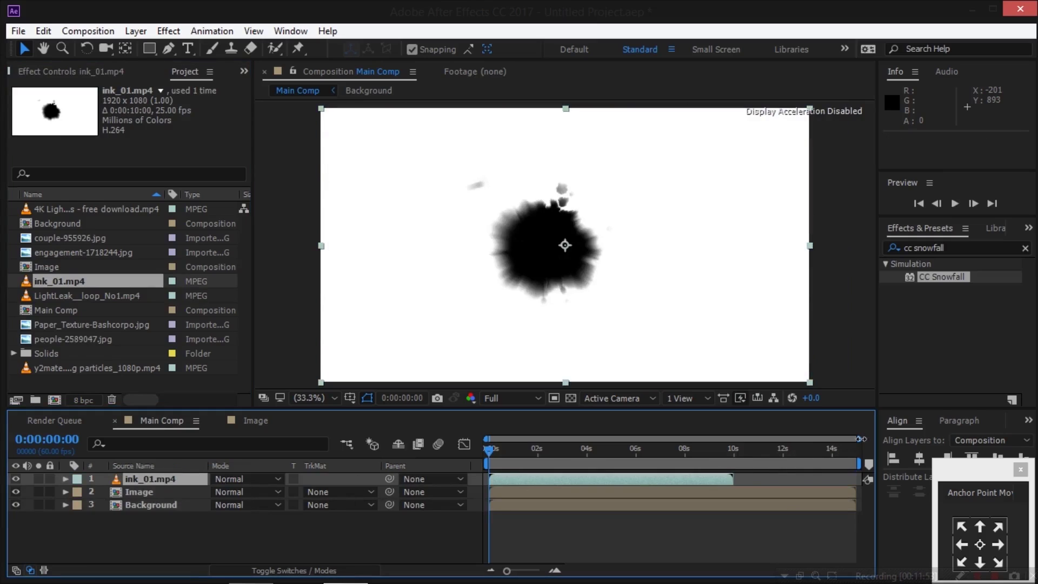
- Slide the ink_01.mp4 and Image layer bars to start at 0:00:00:30
drag(859, 439, 580, 439)
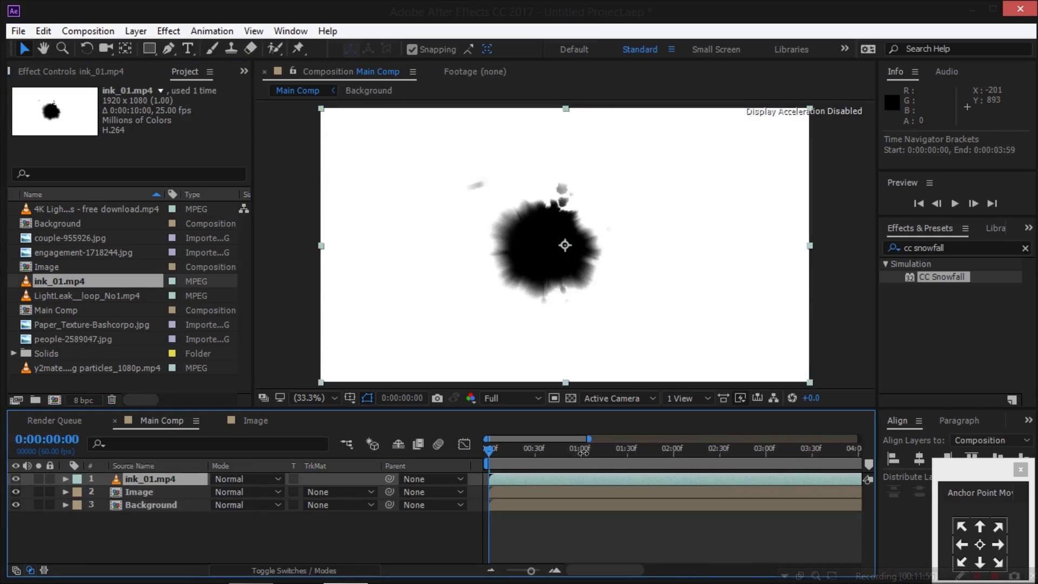
click(540, 458)
shift+click(177, 493)
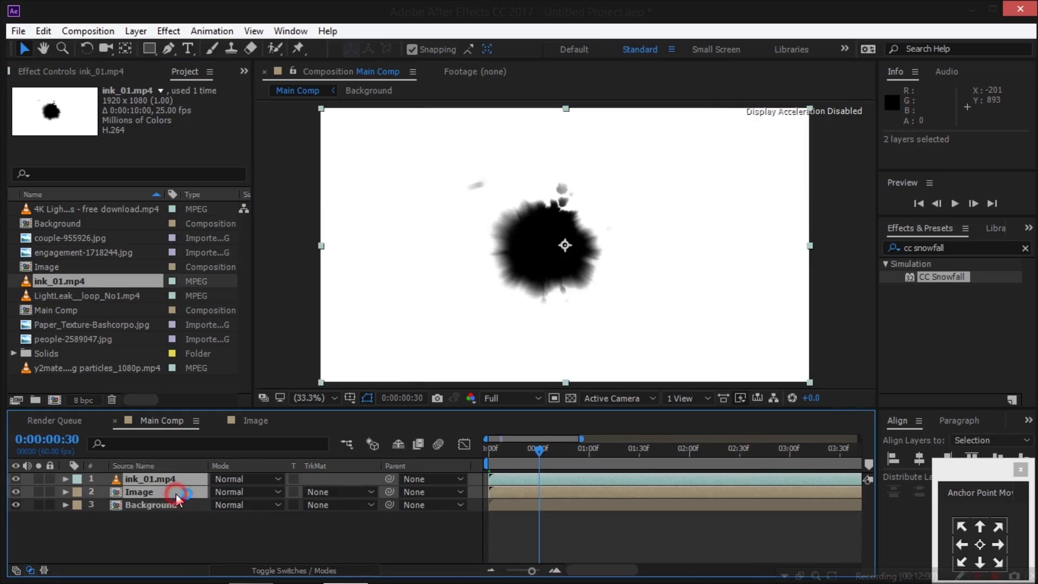
drag(509, 481, 546, 481)
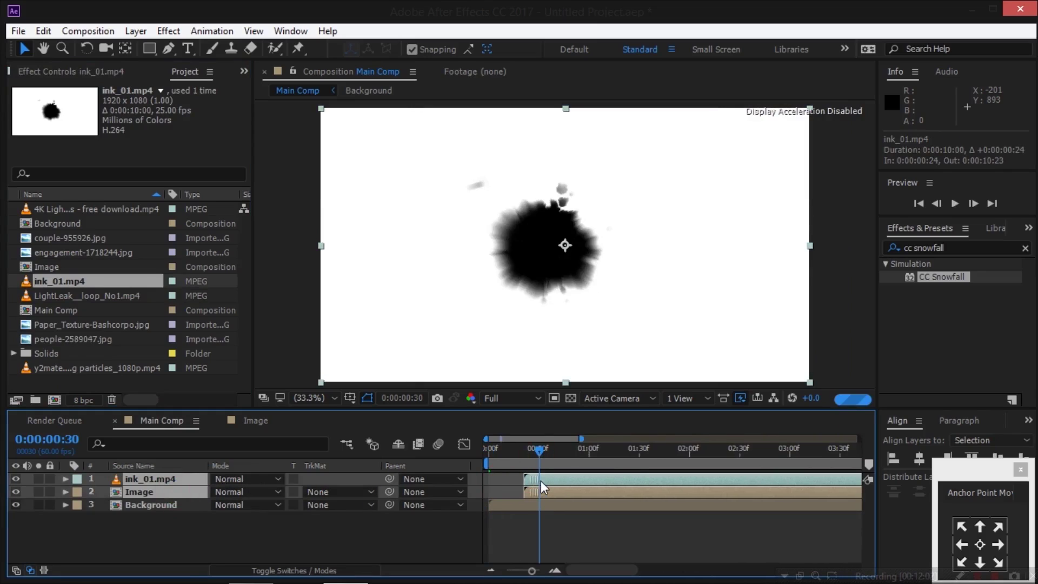
click(438, 533)
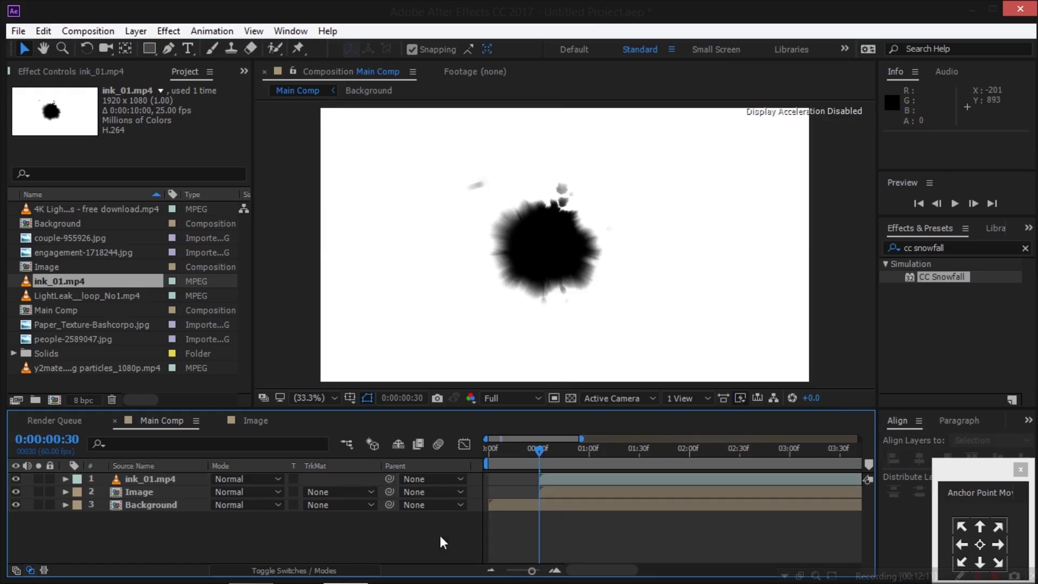
- Set the Image layer's track matte to Luma Inverted ink_01.mp4 and check the reveal near 0:00:01:30
click(164, 494)
click(323, 493)
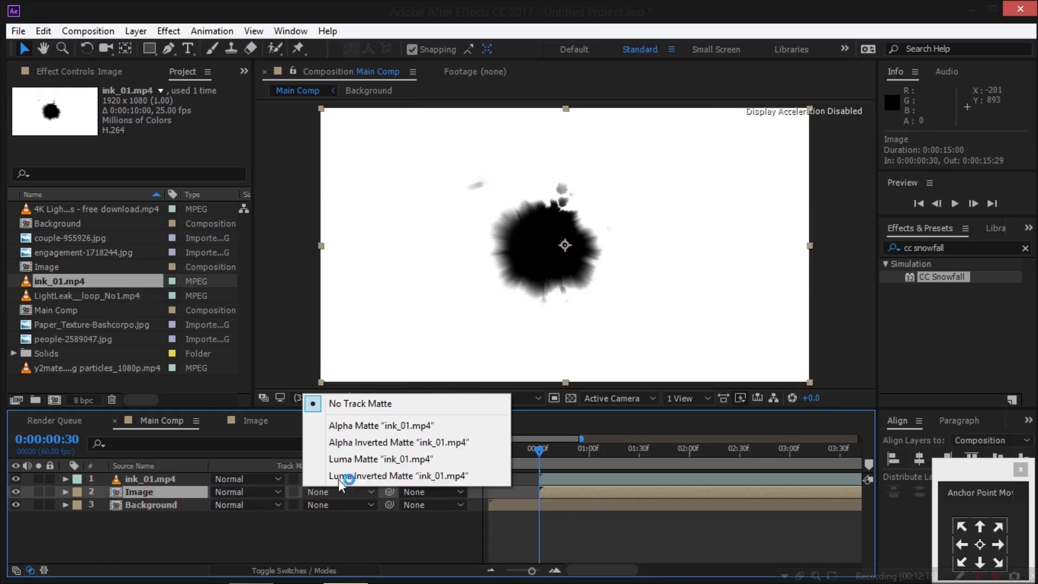
click(341, 474)
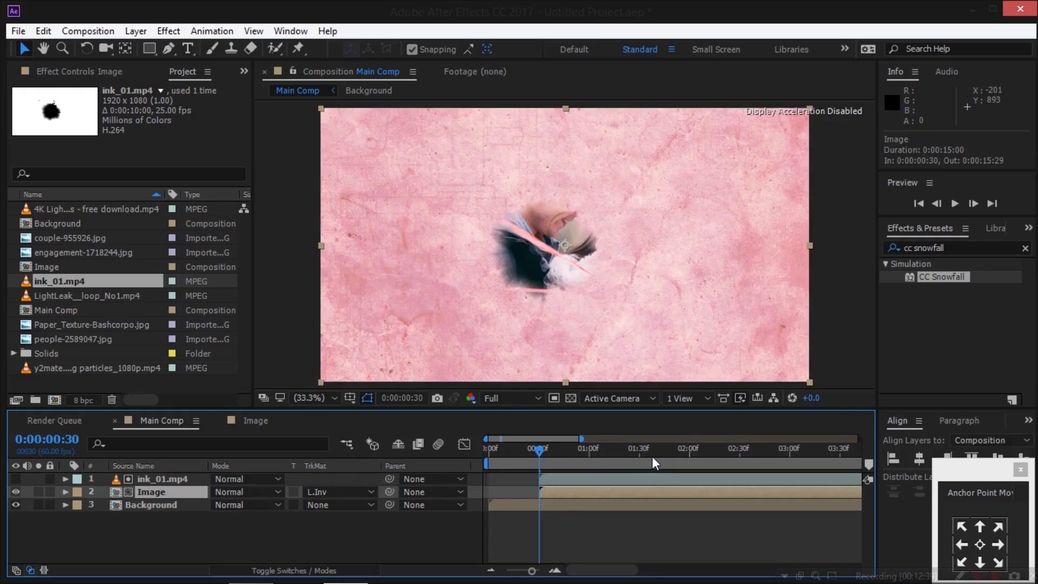
click(638, 455)
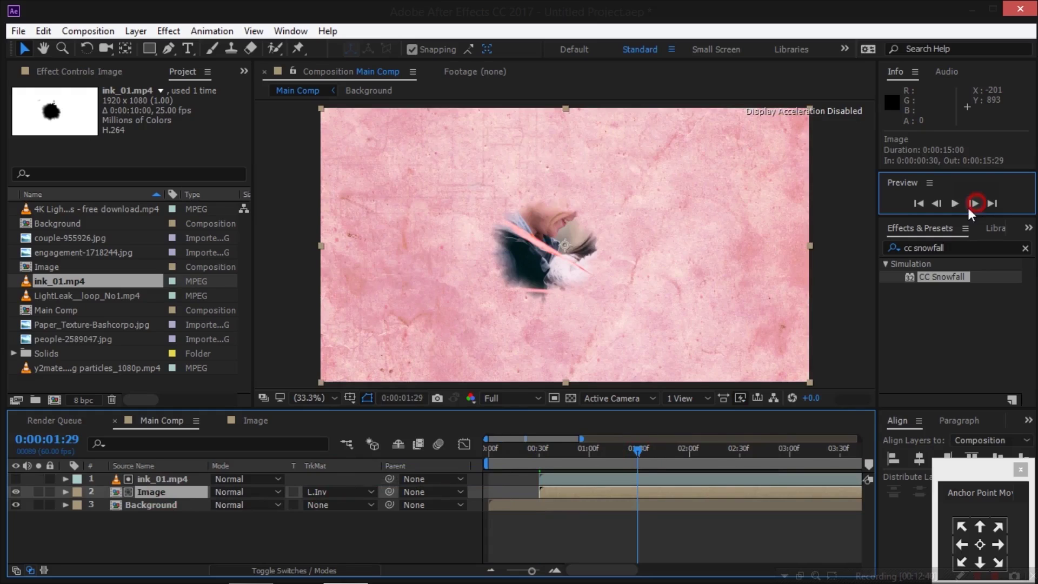
click(972, 204)
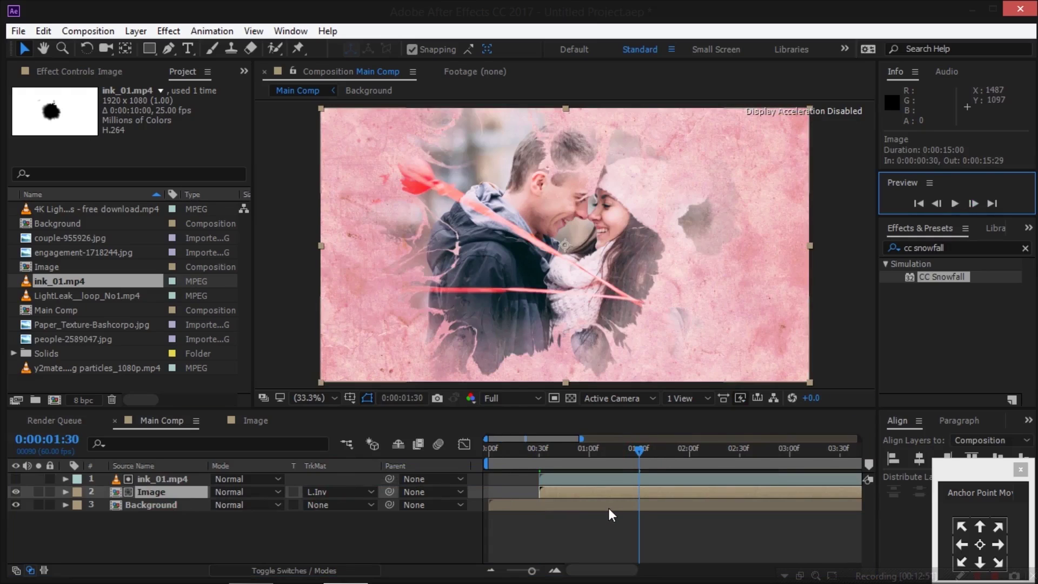
click(187, 50)
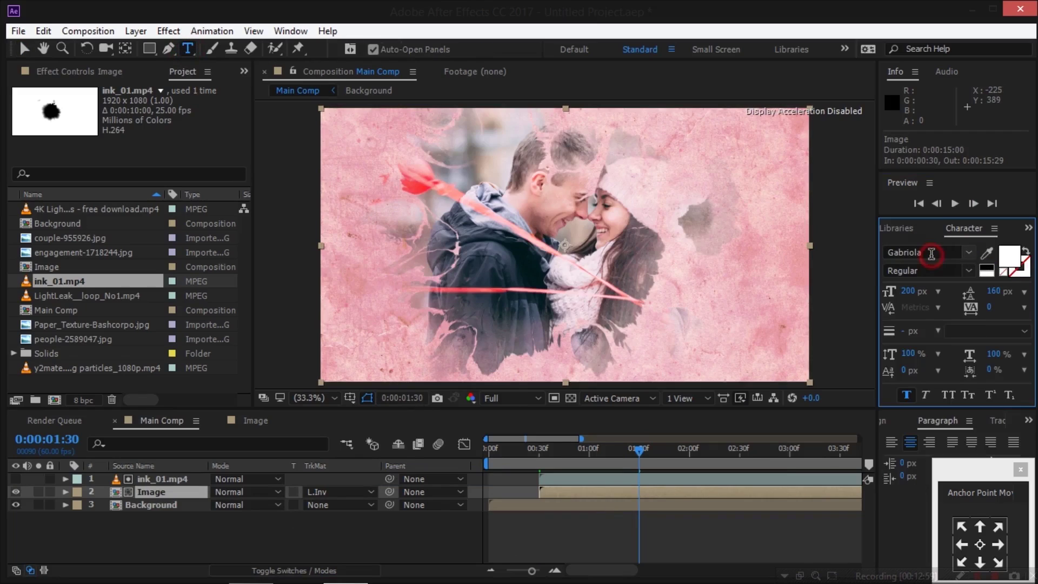
- Type a 'Romantic Slideshow' title in the Beauty font and centre its anchor point
text(Beauty)
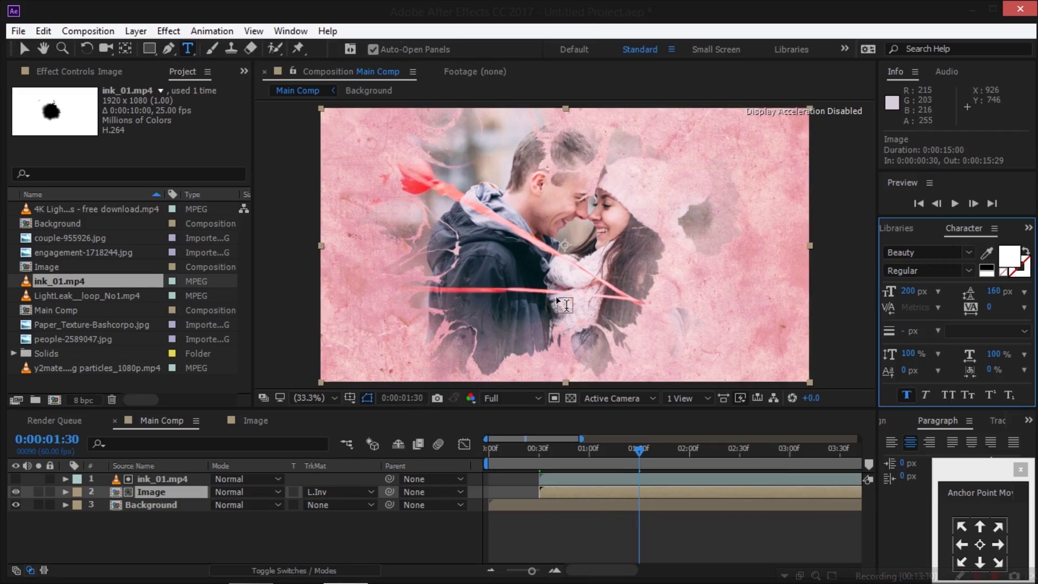
click(557, 282)
text(Romantic Slideshow)
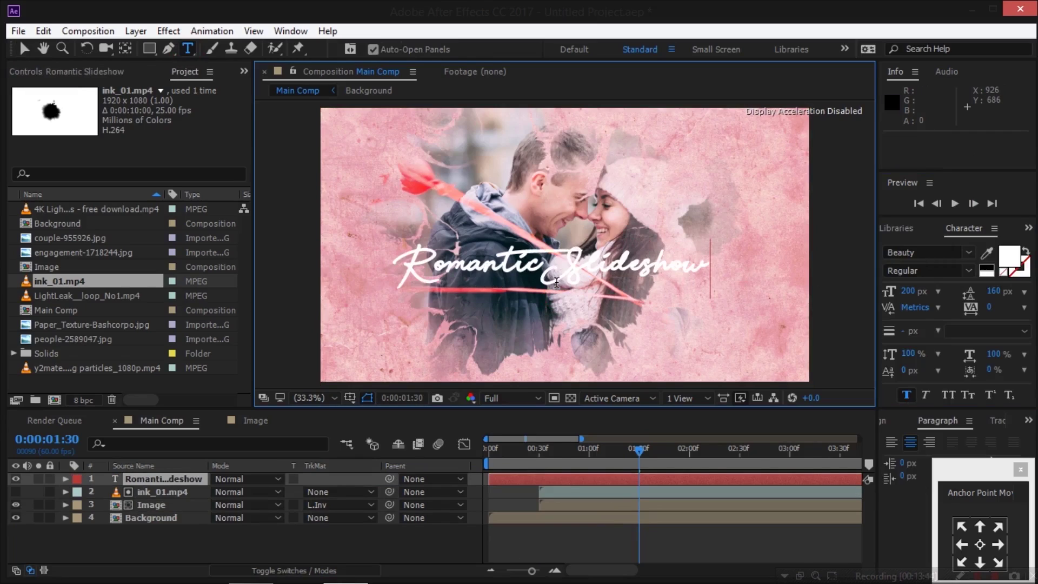
click(23, 48)
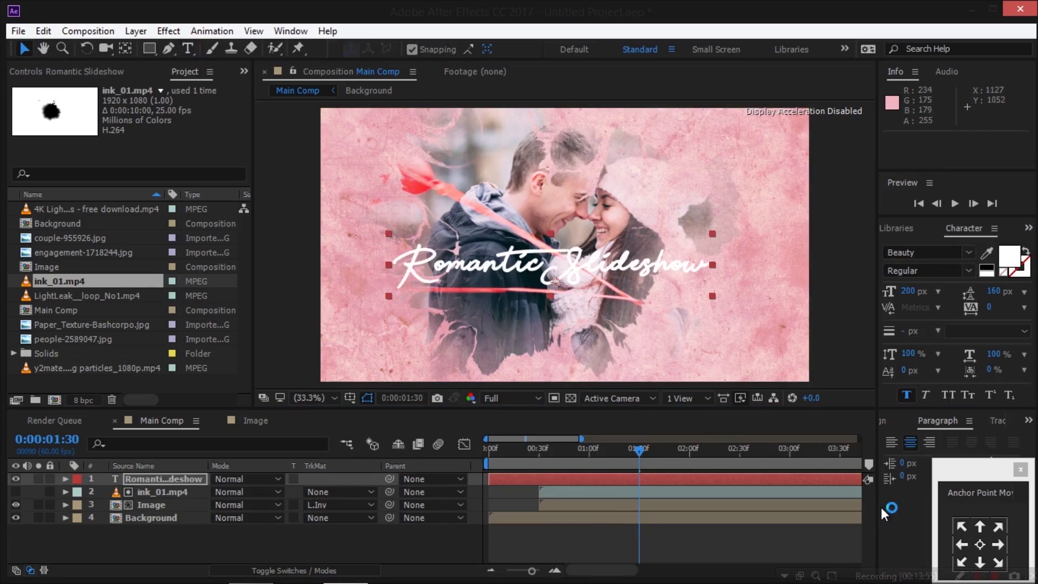
click(979, 545)
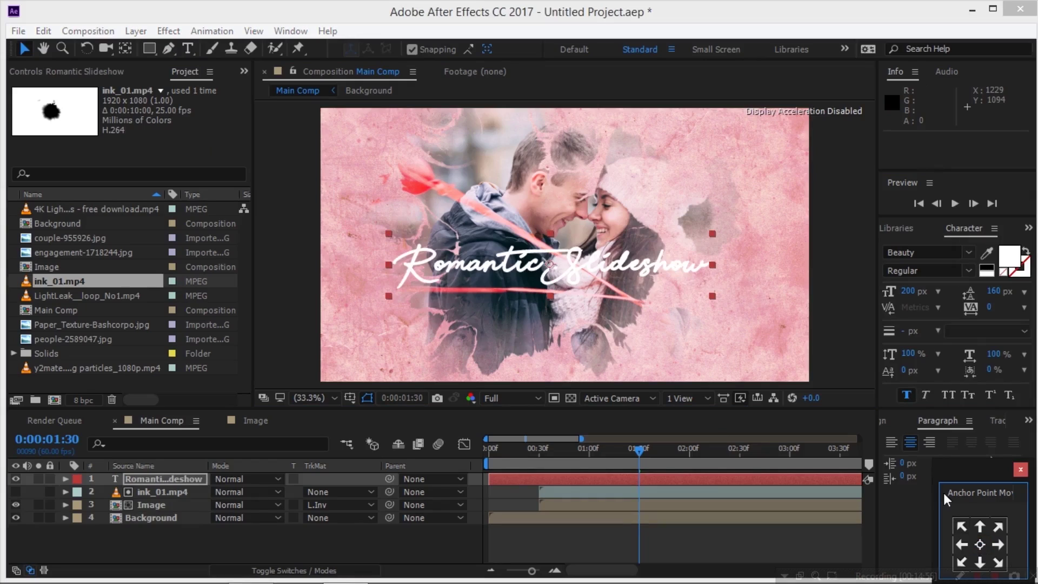
- Remove the title's bold styling and move it to position 960, 928.2
click(910, 399)
click(193, 478)
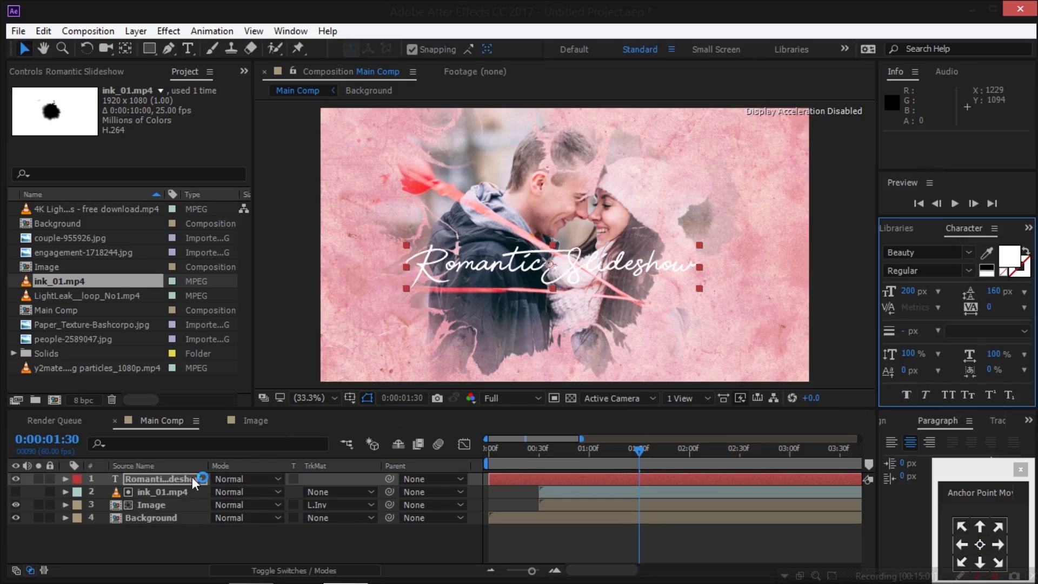
click(172, 481)
key(p)
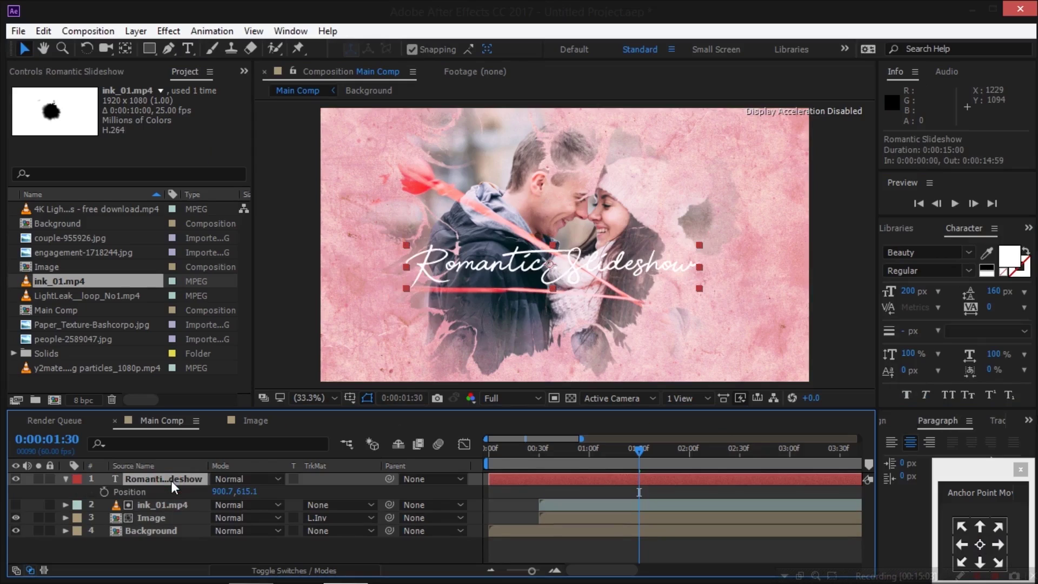
click(222, 490)
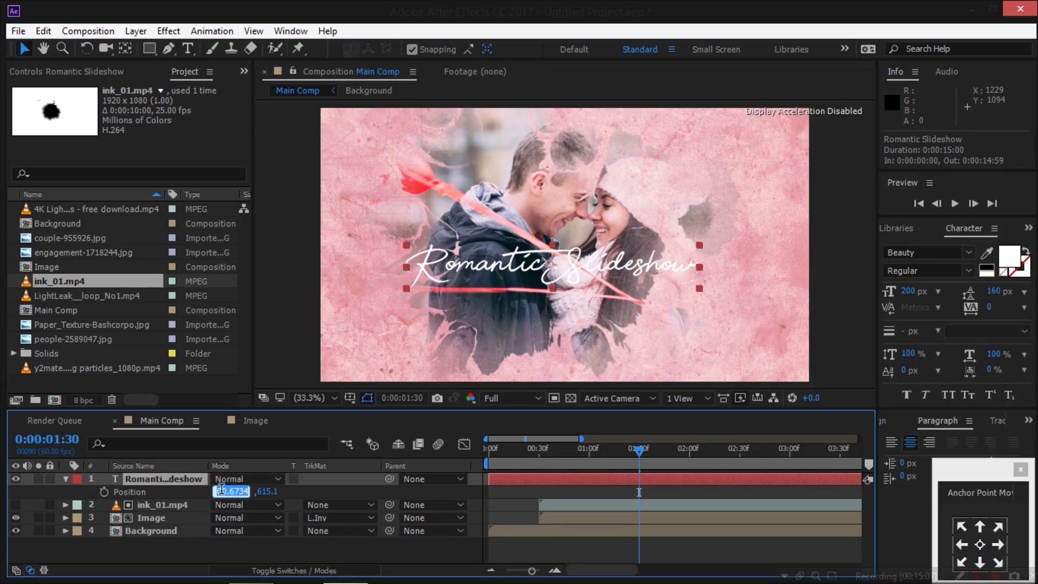
text(960)
key(Tab)
text(9)
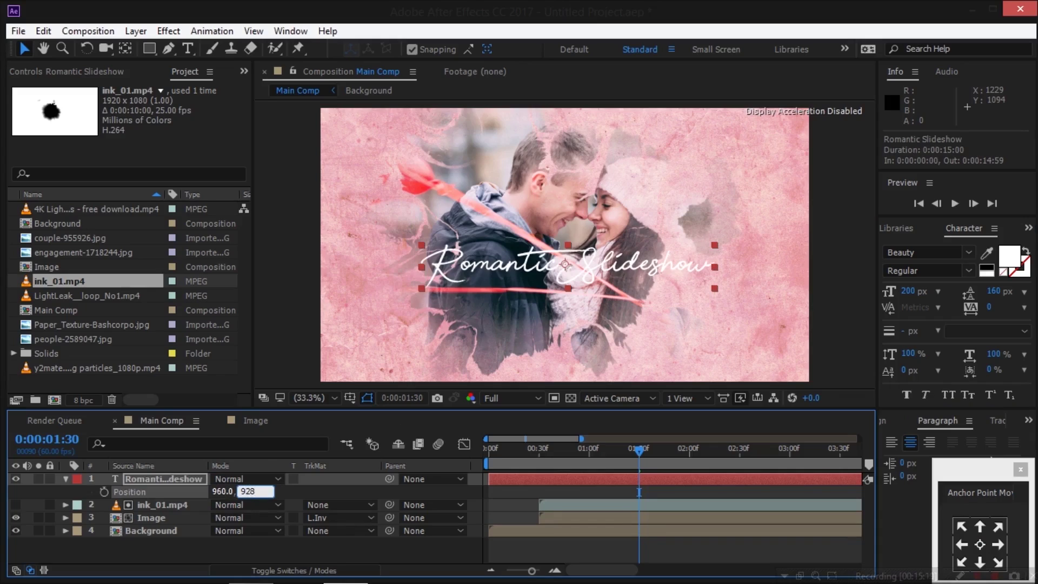
key(Return)
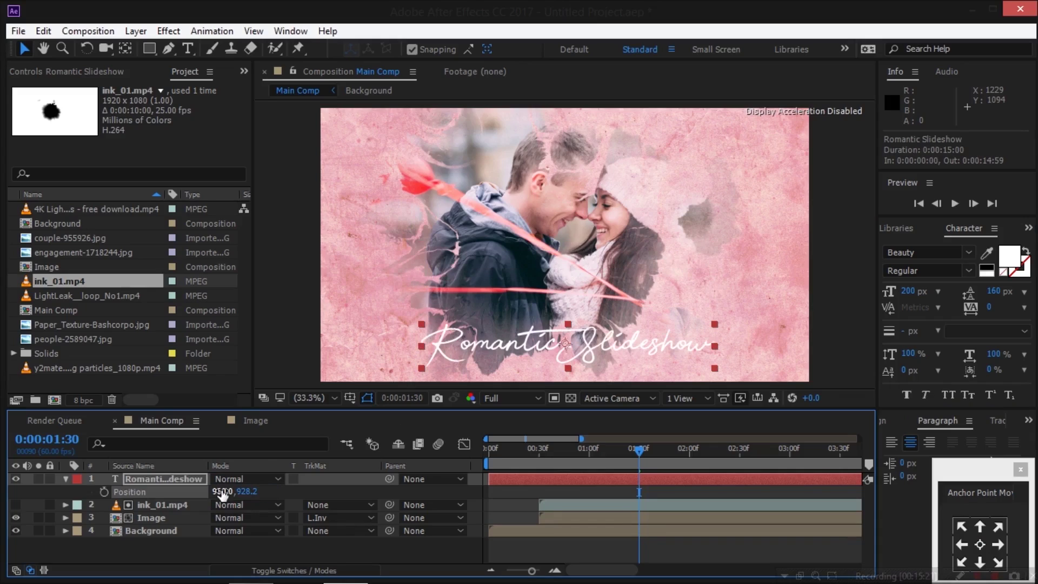
click(897, 229)
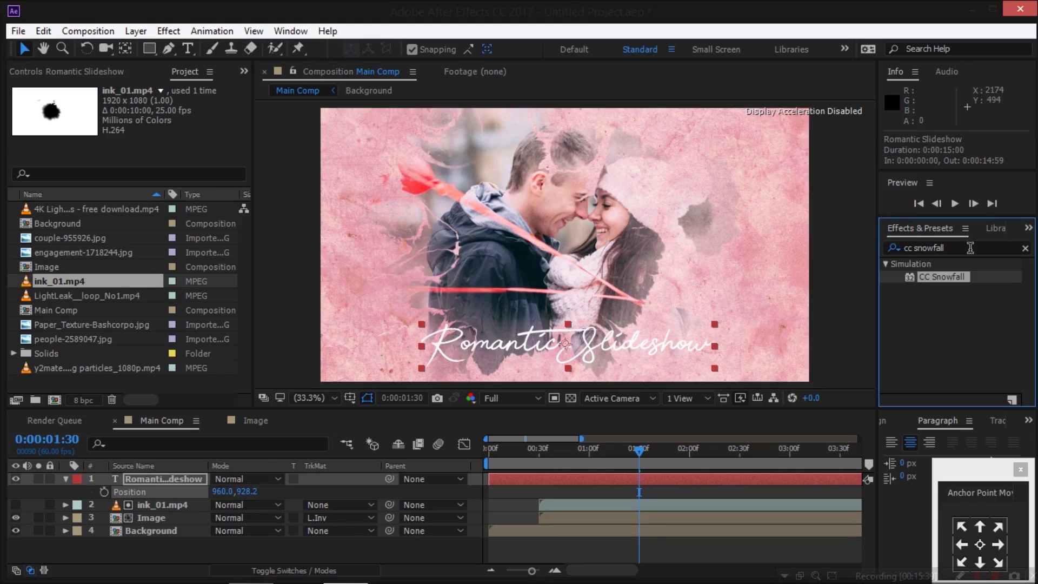
- Apply Drop Shadow to the Romantic Slideshow title, set its Softness to 25, and collapse the layer
click(964, 248)
text(dro)
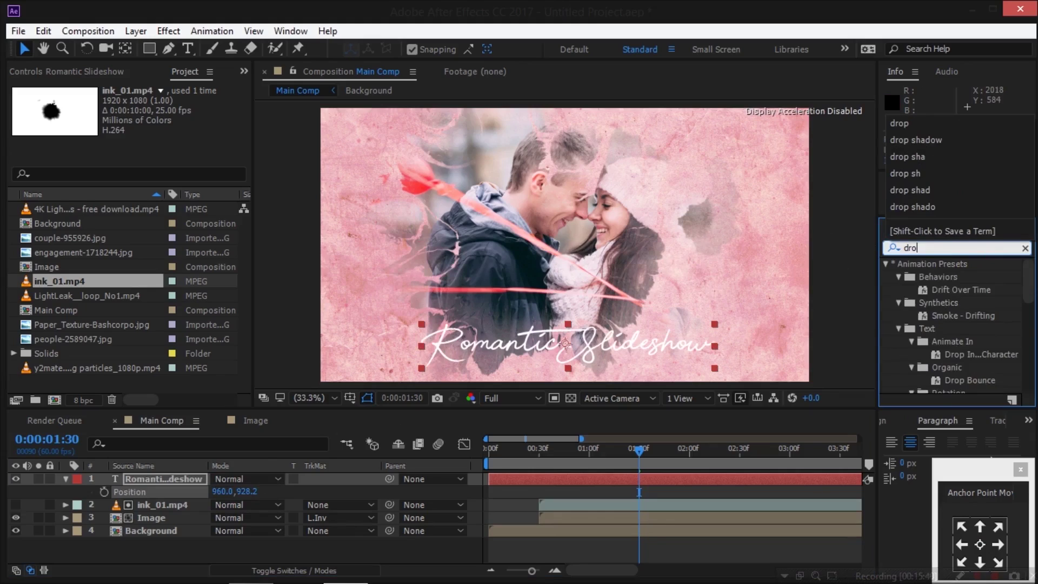
text(p shadow)
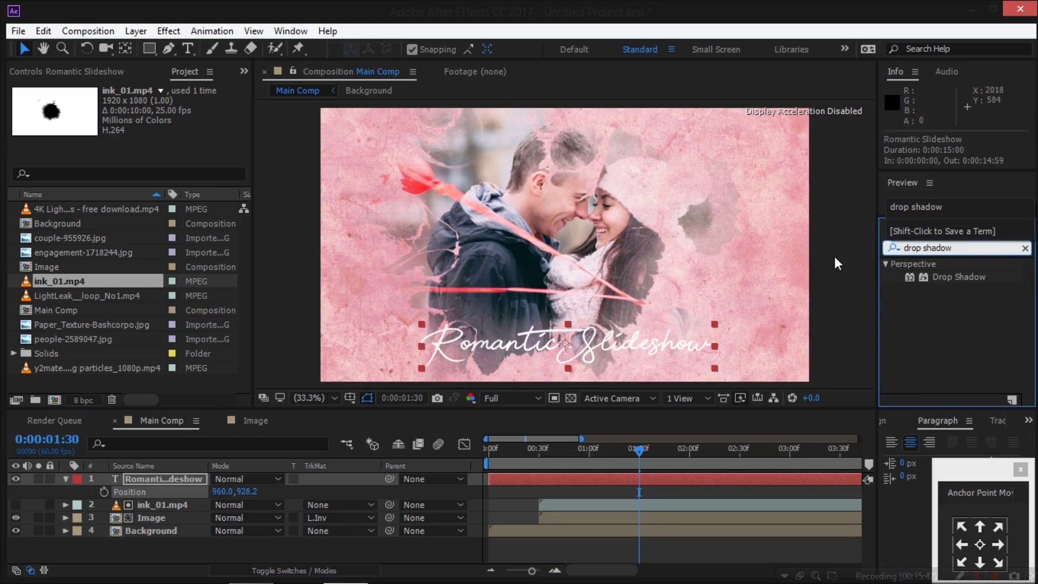
double_click(947, 277)
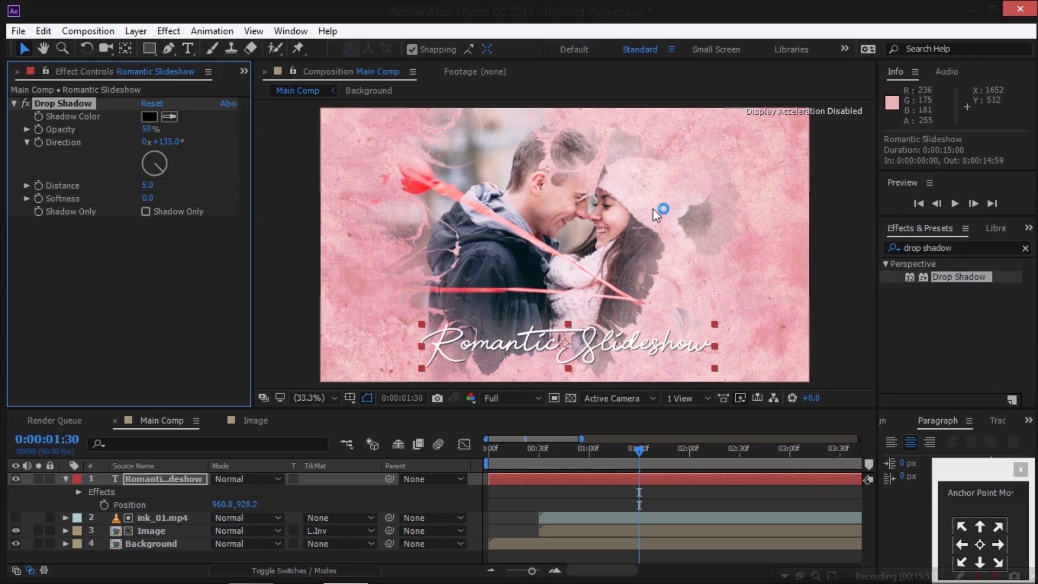
click(147, 198)
text(25)
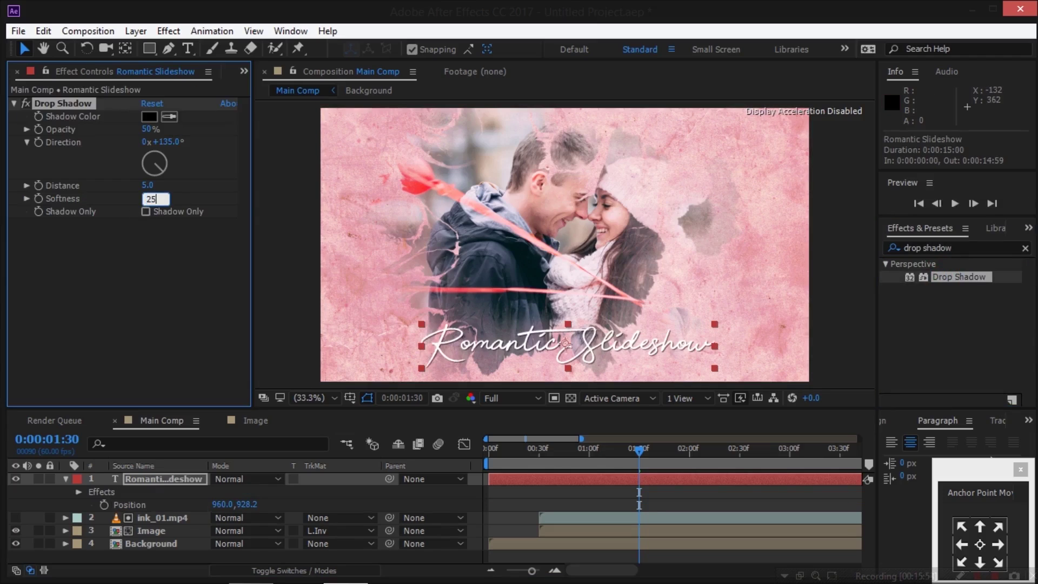
key(Return)
click(167, 478)
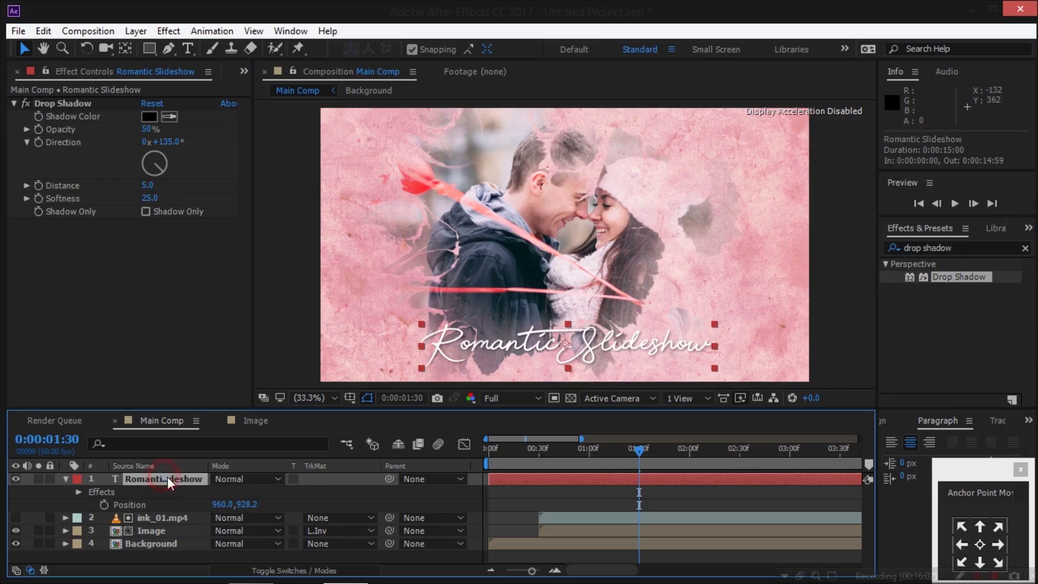
click(66, 479)
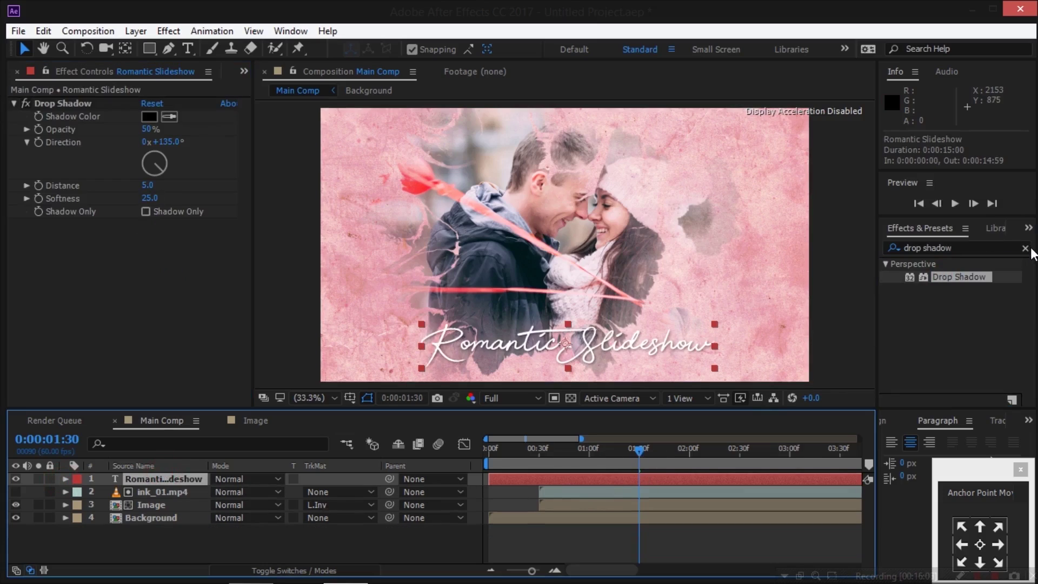
- Apply the 3D Text type-on preset from Animation Presets to the title layer
click(1025, 248)
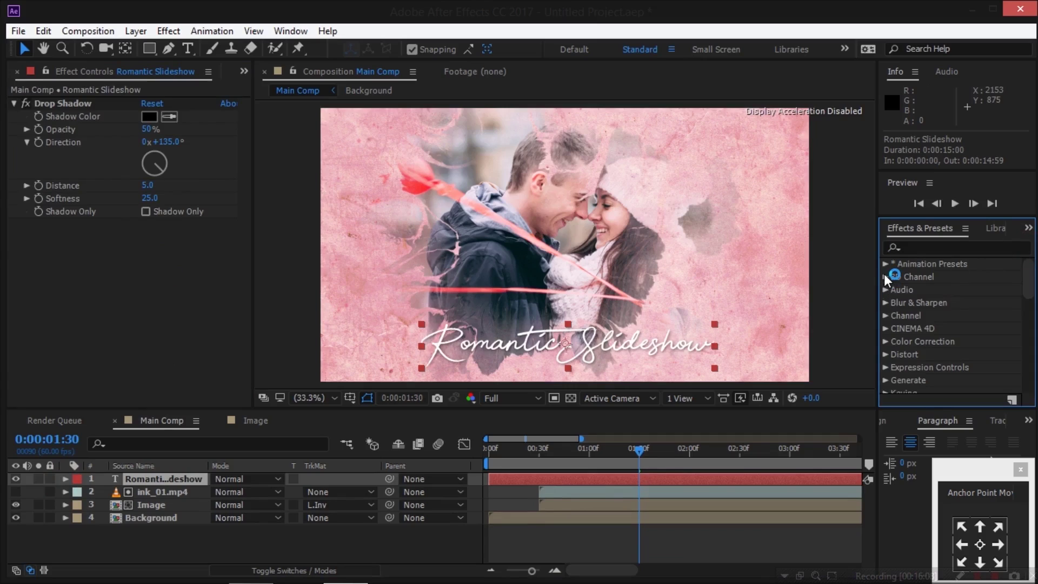
click(886, 264)
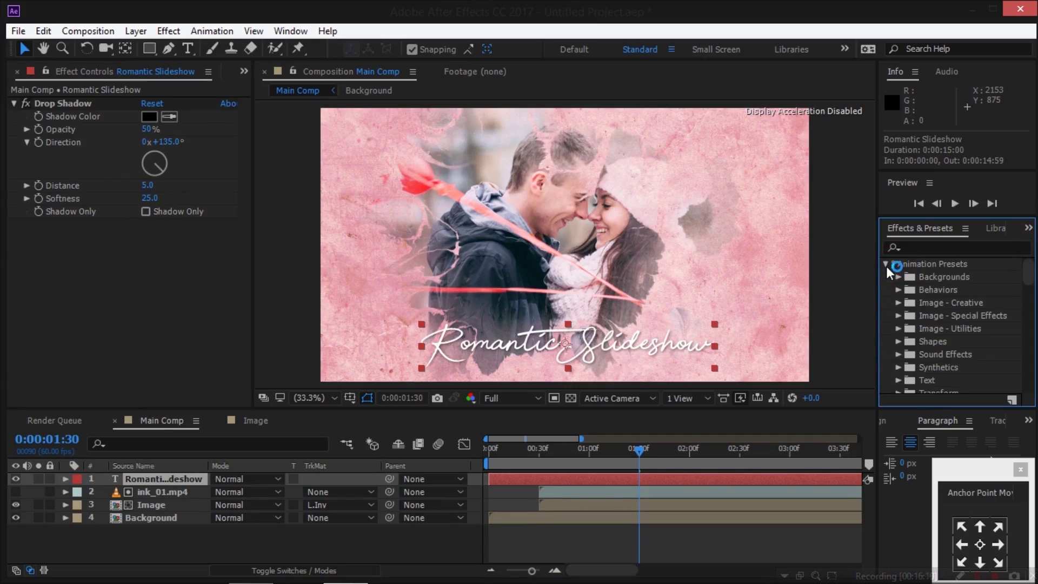
click(899, 380)
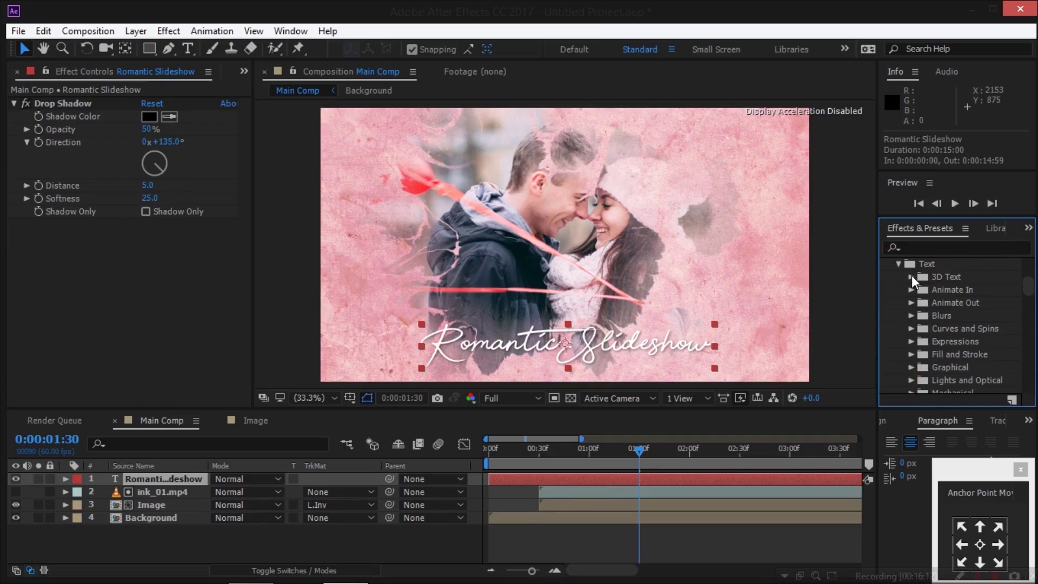
click(912, 278)
drag(967, 290, 886, 304)
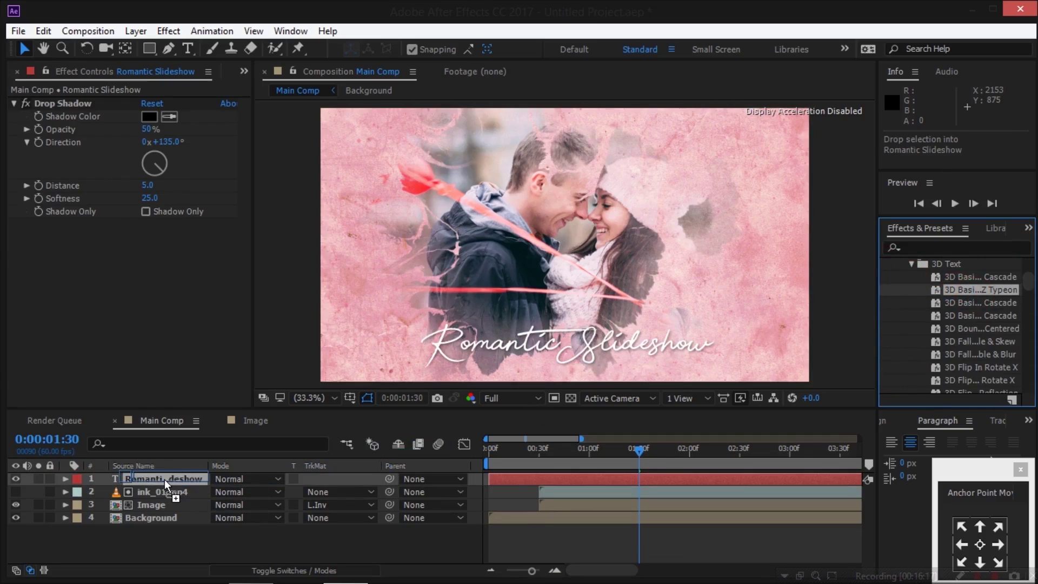
drag(887, 305, 164, 478)
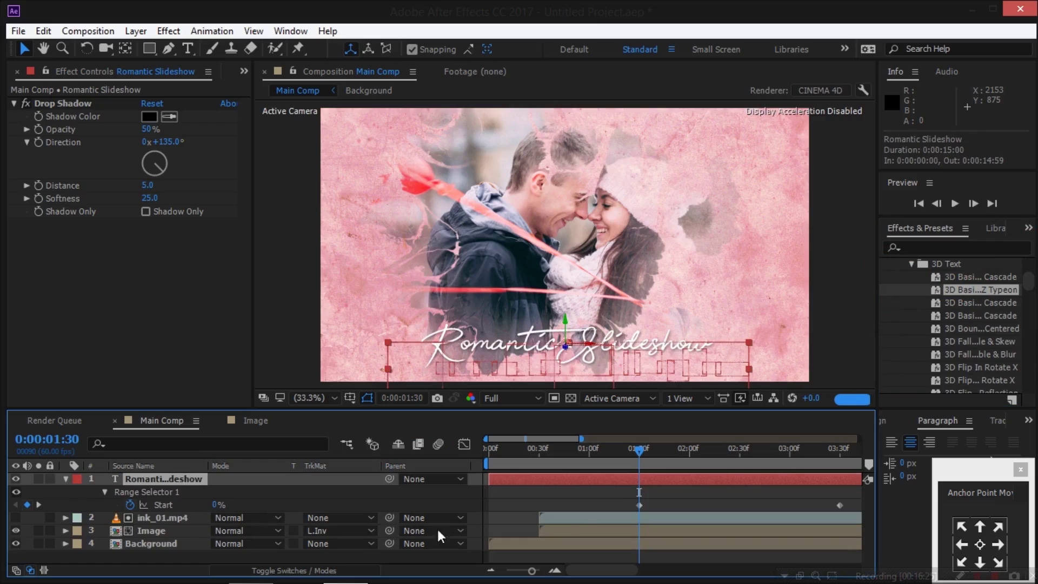
- Move the title's ending 100% Start keyframe from 3:30 to 2:30
click(739, 455)
drag(839, 505, 738, 511)
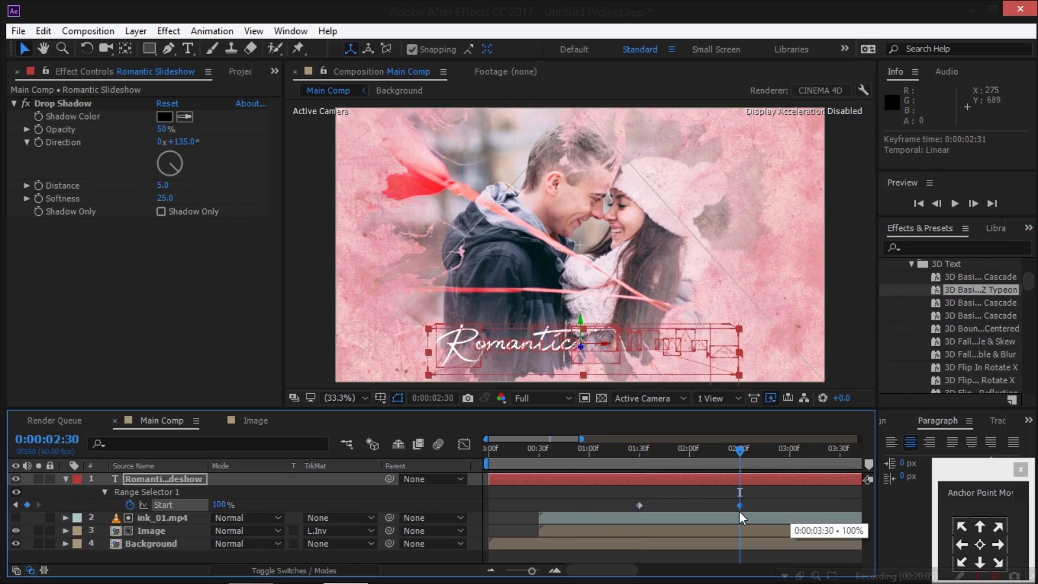
drag(738, 510, 747, 510)
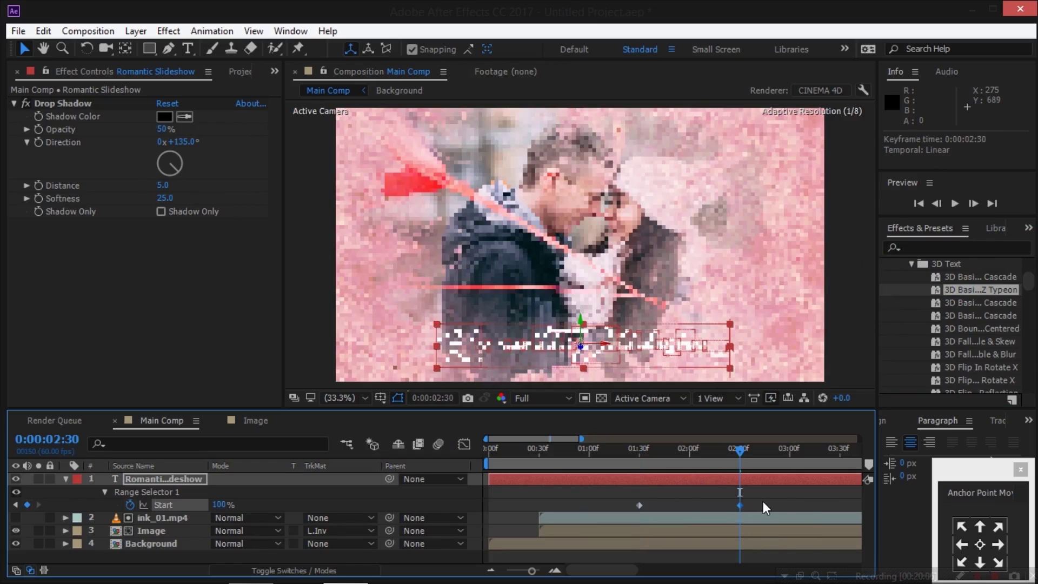
key(semicolon)
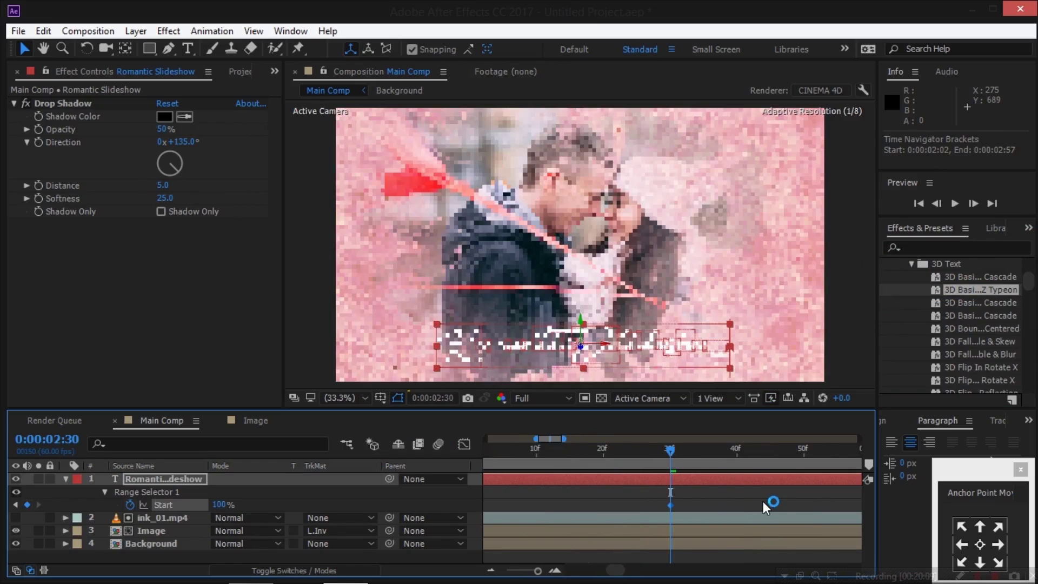
key(semicolon)
click(722, 500)
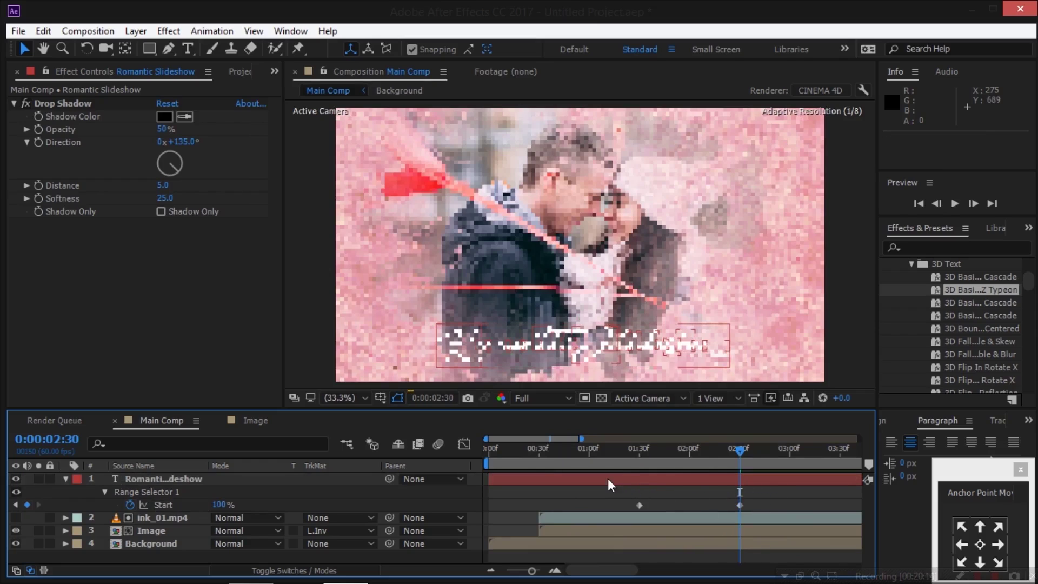
click(589, 452)
- Add the Glowing particles clip above the title, starting at 1:00
click(240, 71)
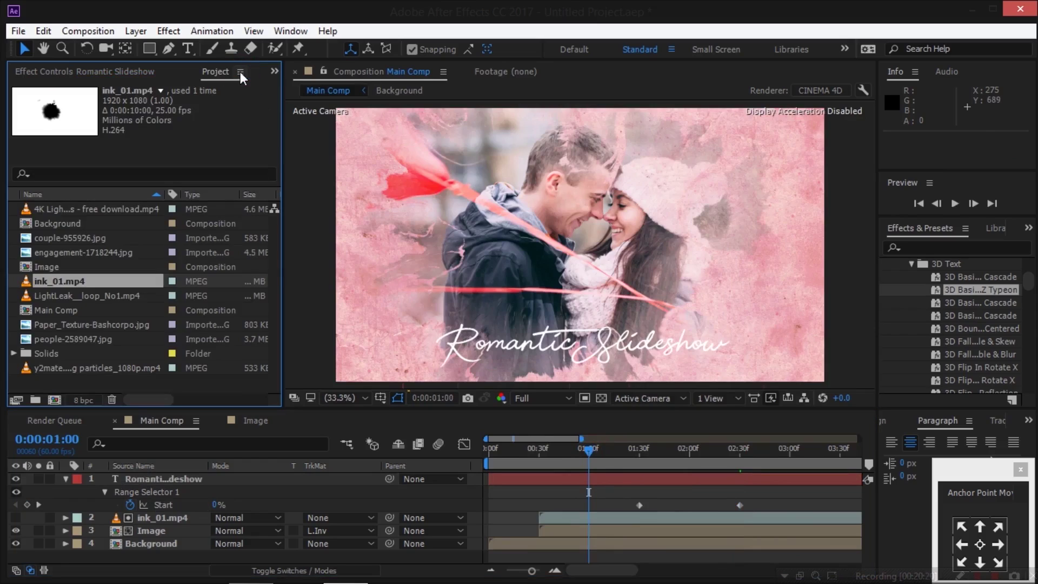
click(75, 368)
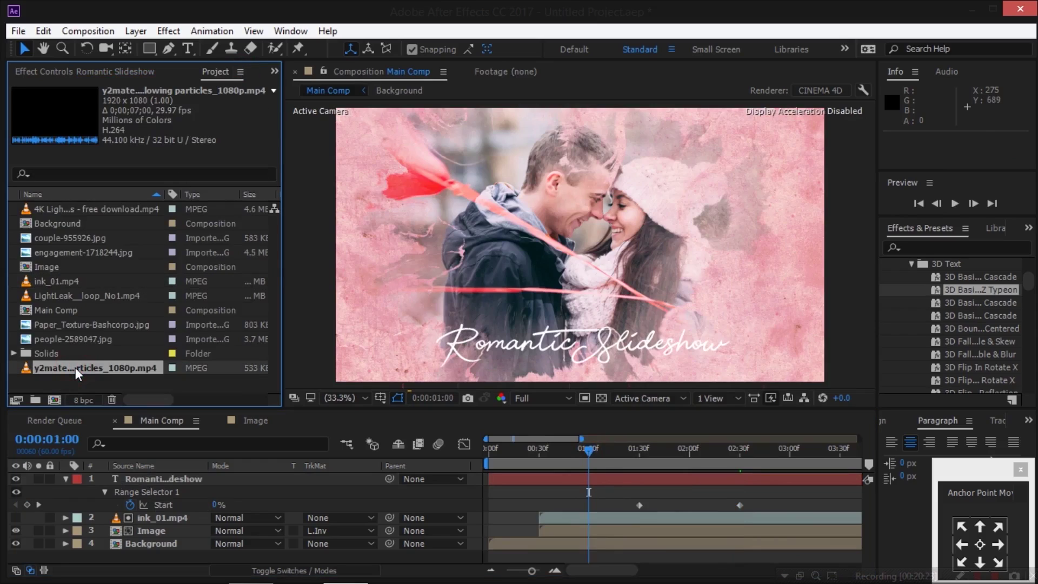
drag(63, 369, 153, 473)
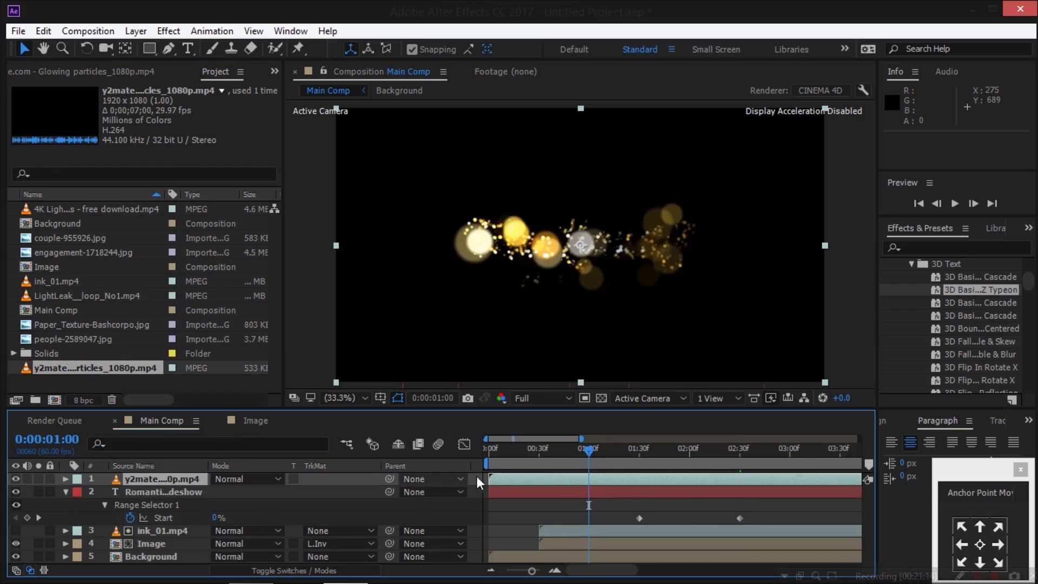
drag(495, 478, 592, 479)
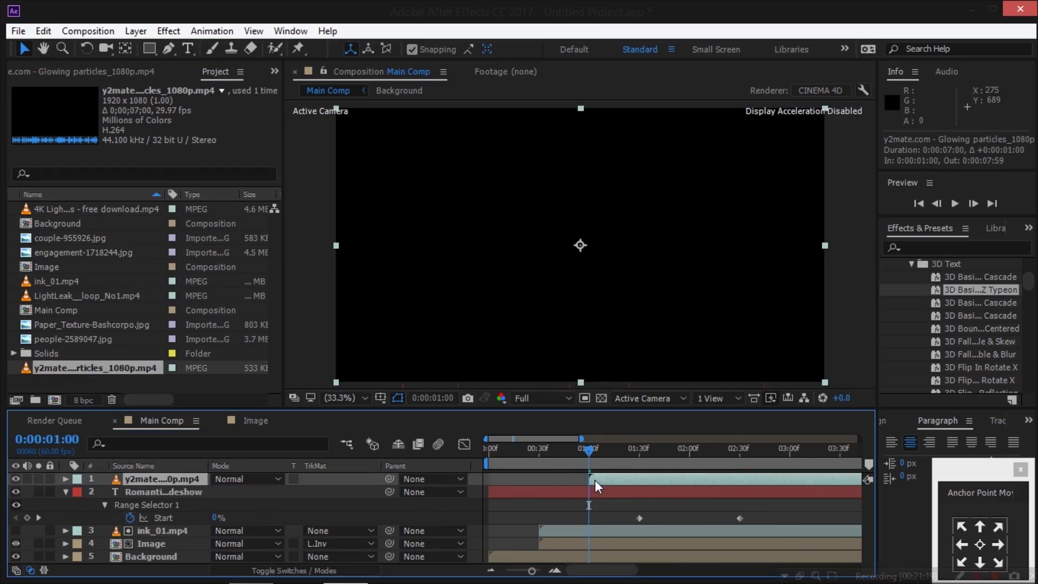
- Set the particles layer's position to 960, 918
click(174, 478)
key(p)
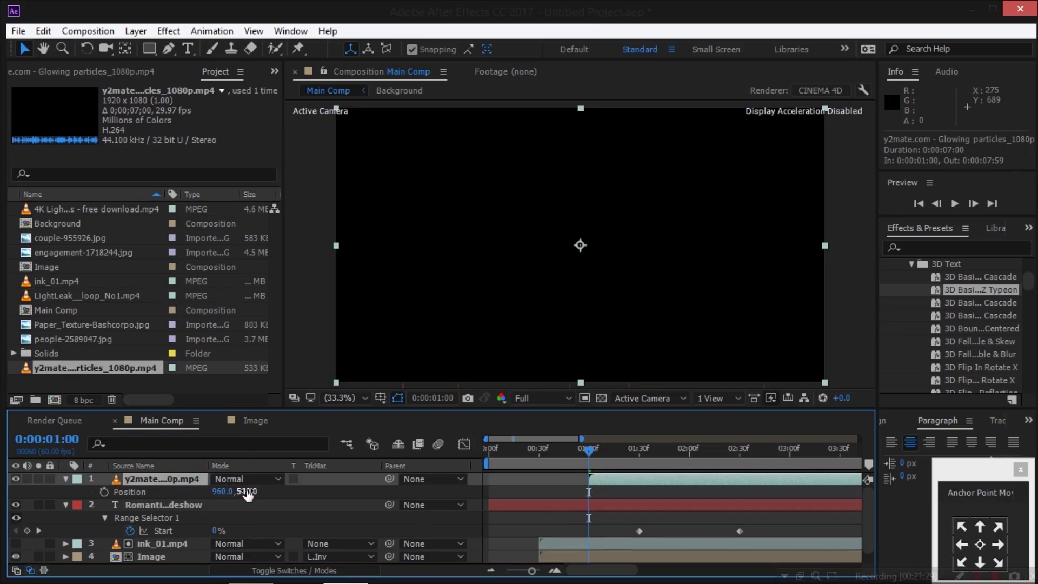
click(246, 491)
text(91)
text(8)
key(Return)
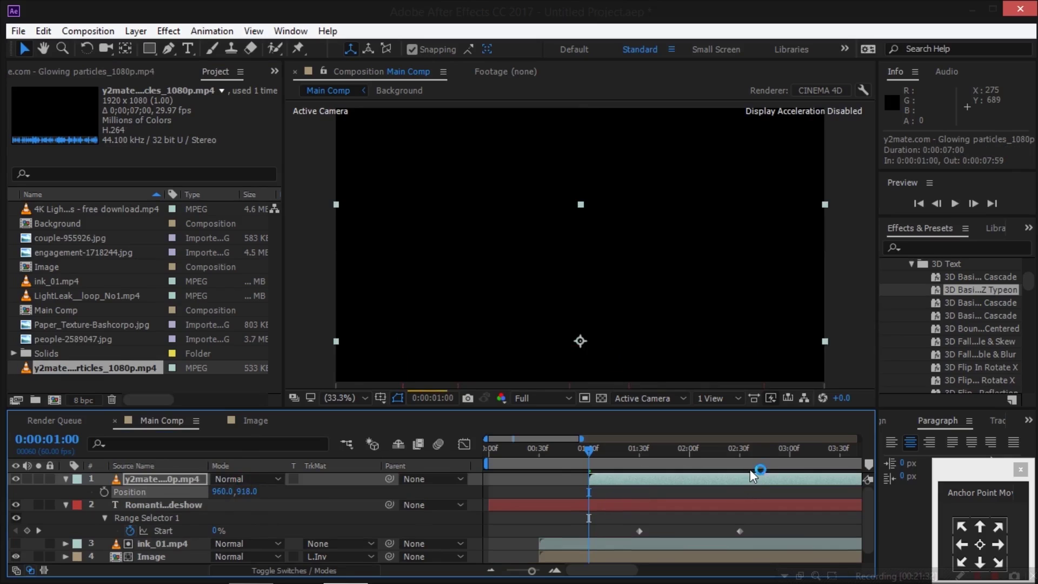
- Set the particles layer's blend mode to Screen
click(756, 466)
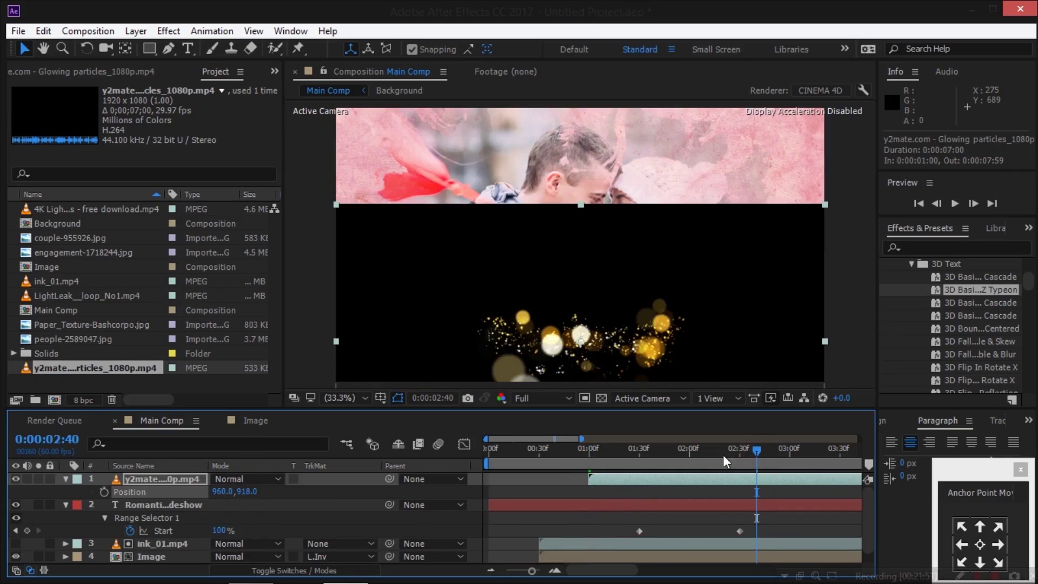
click(273, 479)
click(270, 272)
click(160, 479)
scroll(160, 480, down, 1)
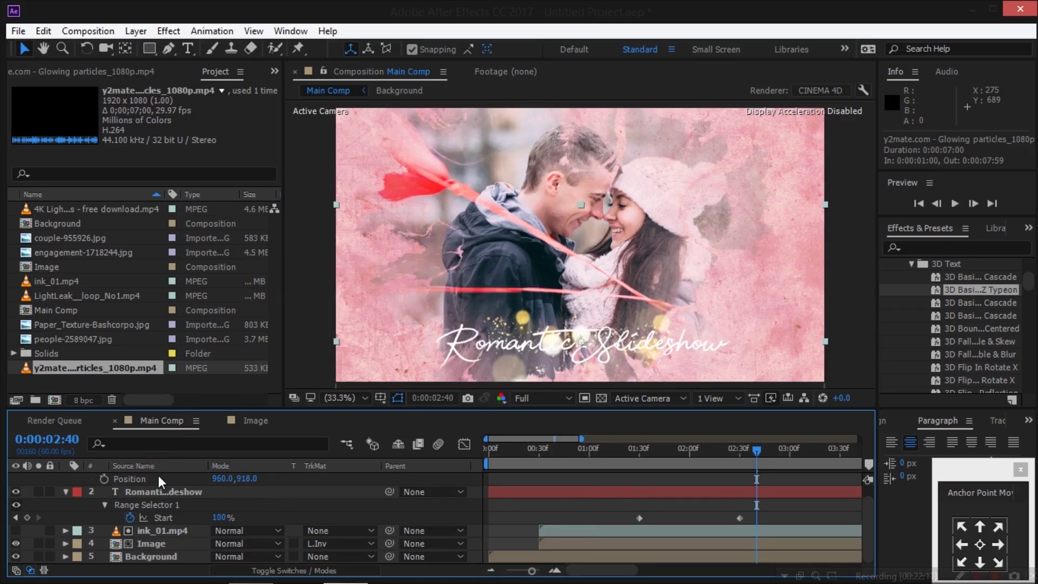
- Pre-compose all five Main Comp layers into a new composition named Comp 1
shift+click(171, 556)
right_click(169, 560)
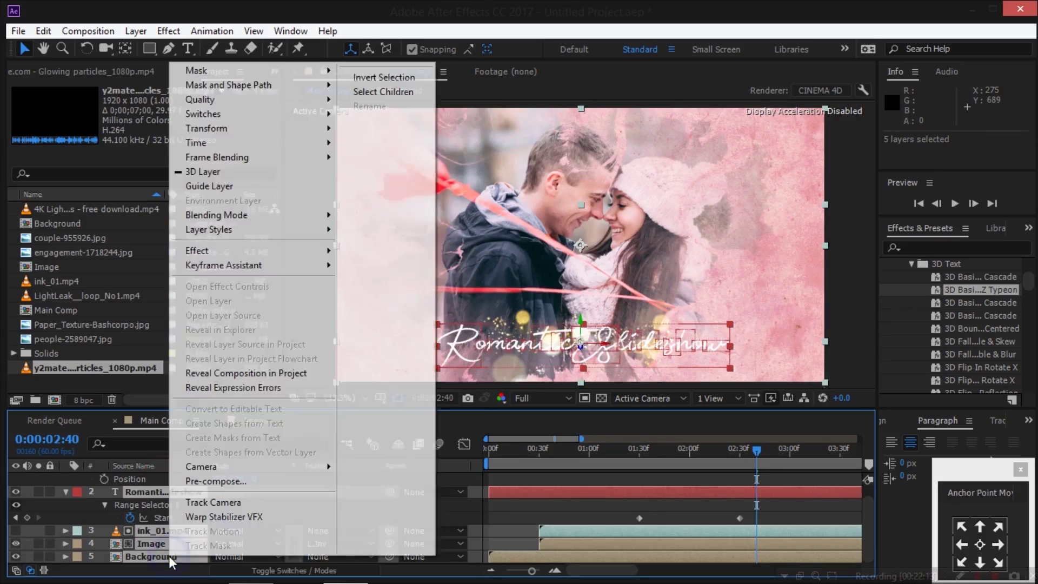
click(233, 481)
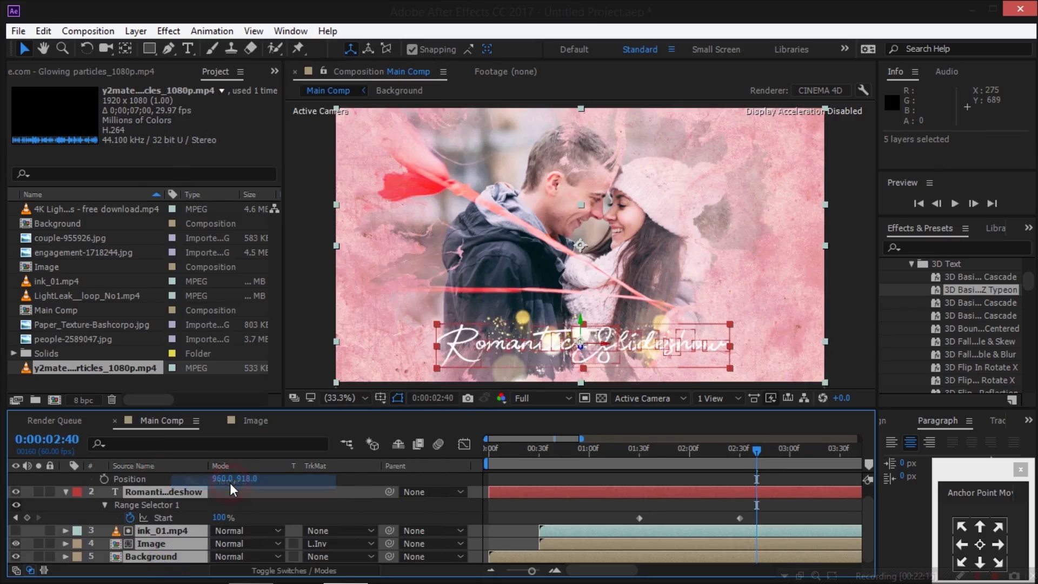
text(Comp 1)
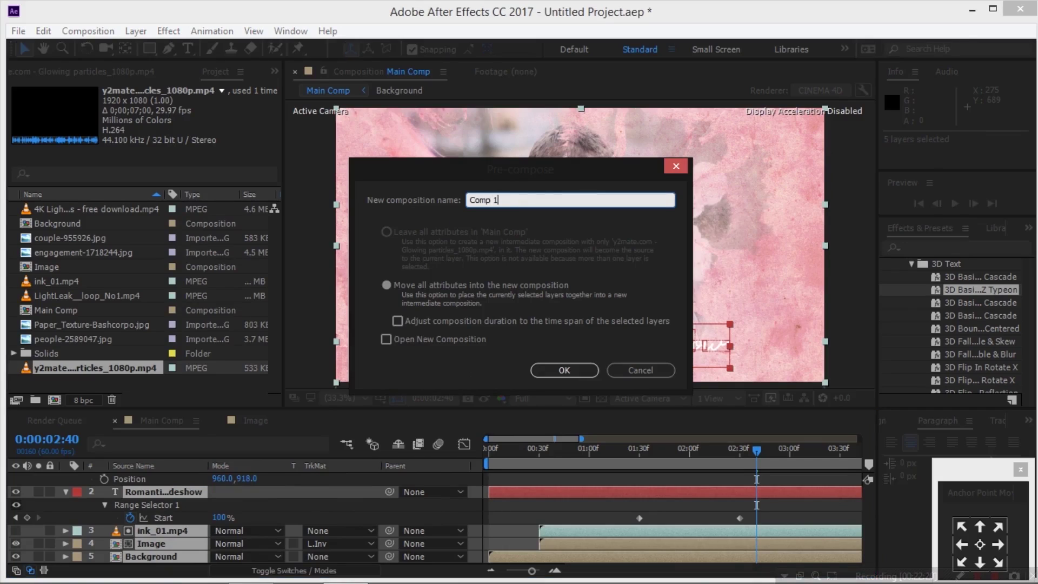
key(Return)
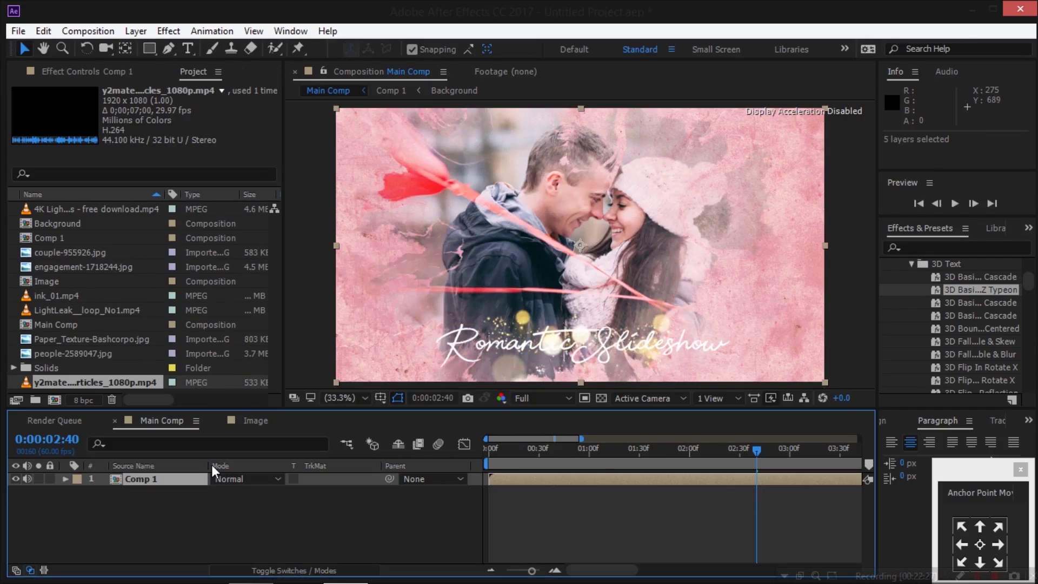
- Duplicate Comp 1 and Image in the Project panel, creating Comp 2 and Image 2
click(53, 237)
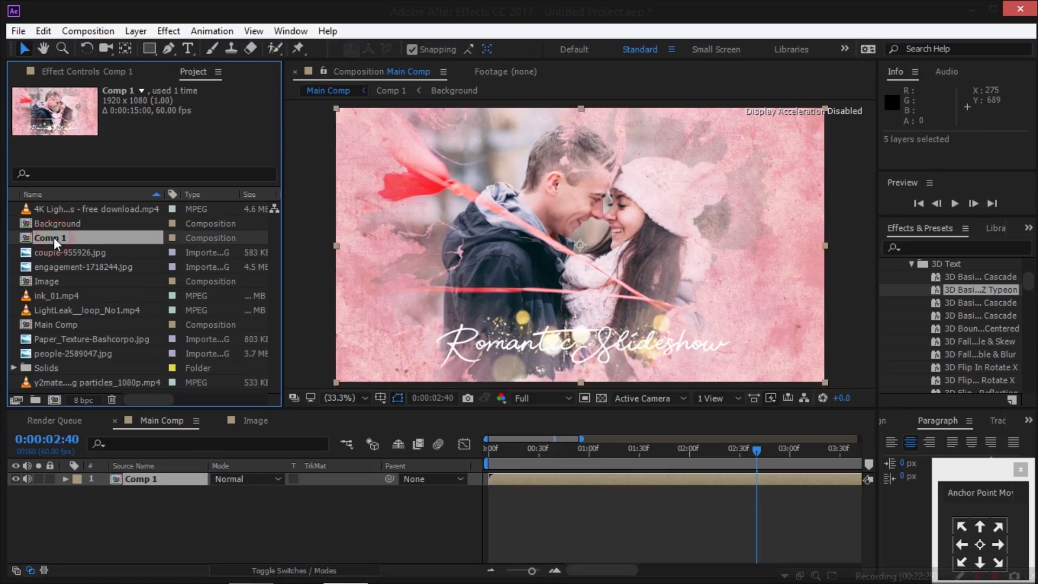
key(ctrl+d)
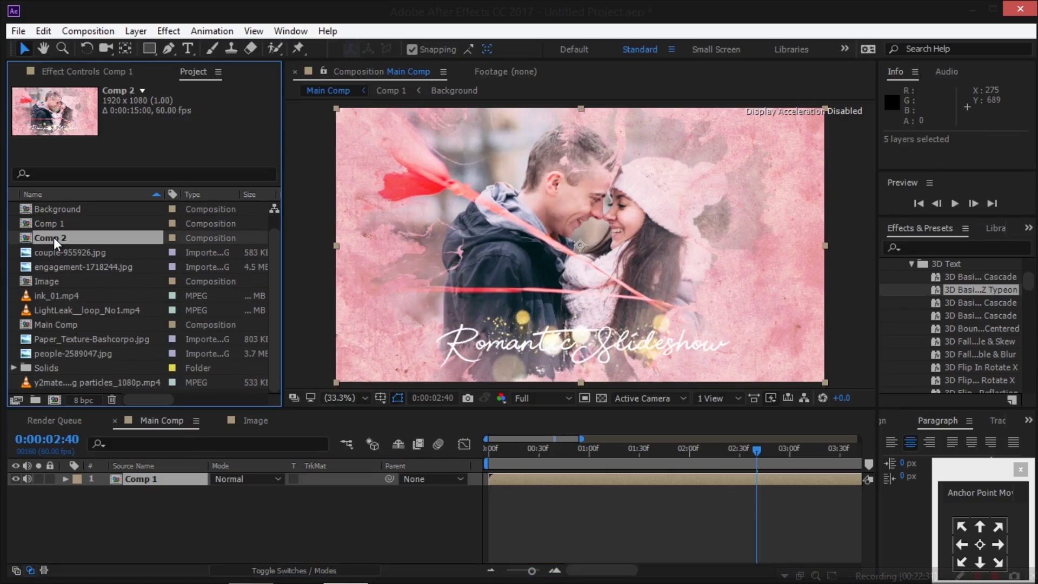
click(67, 281)
key(ctrl+d)
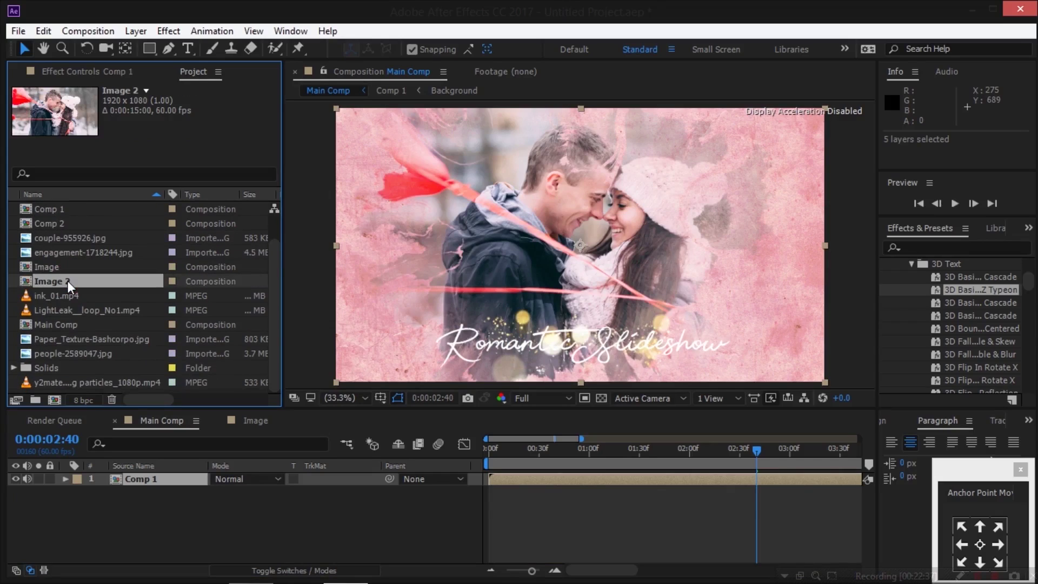
- In Comp 2, replace the Image layer's source with Image 2
click(64, 226)
double_click(62, 224)
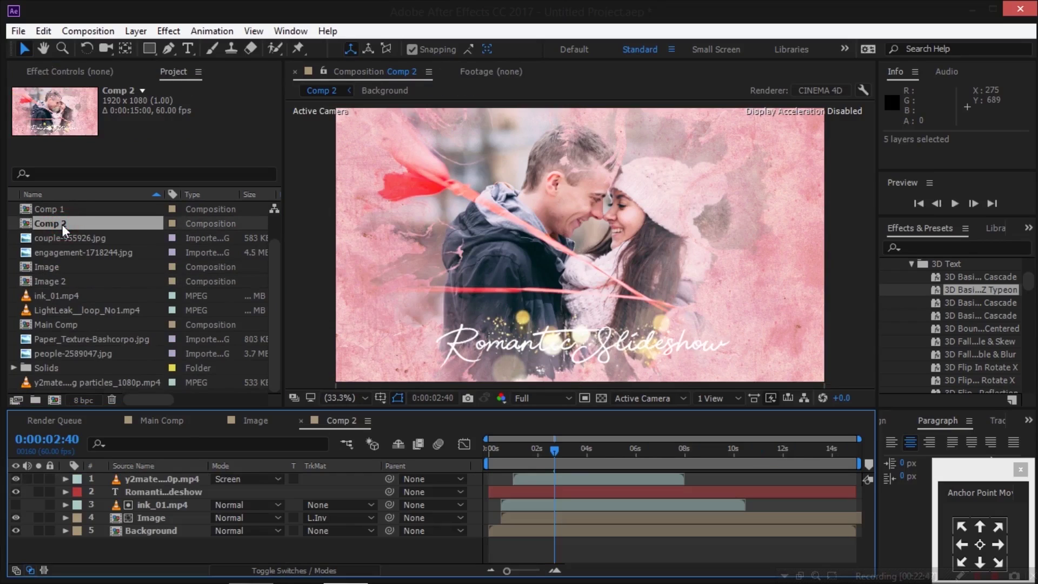
click(155, 517)
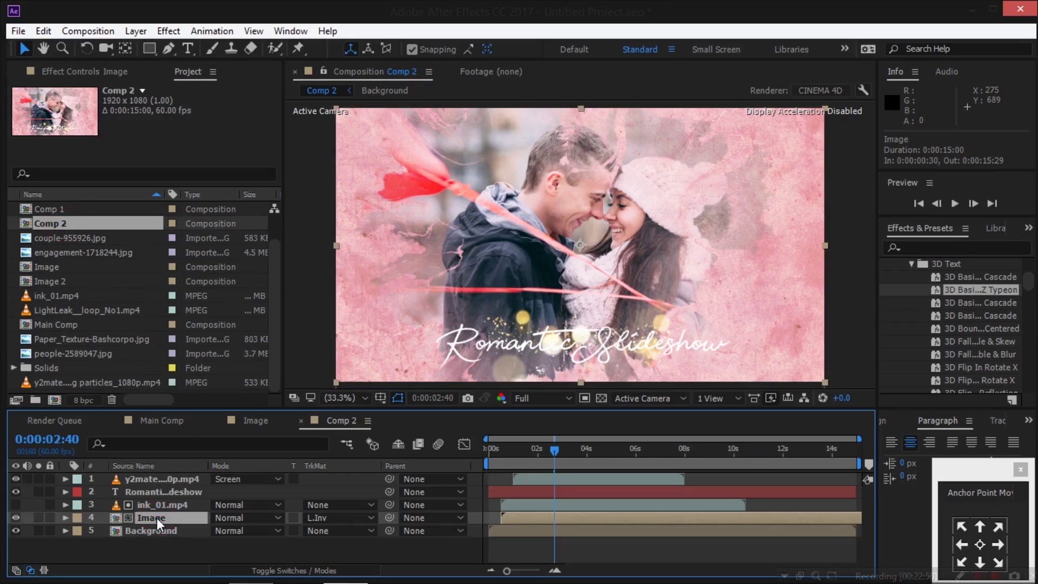
click(59, 280)
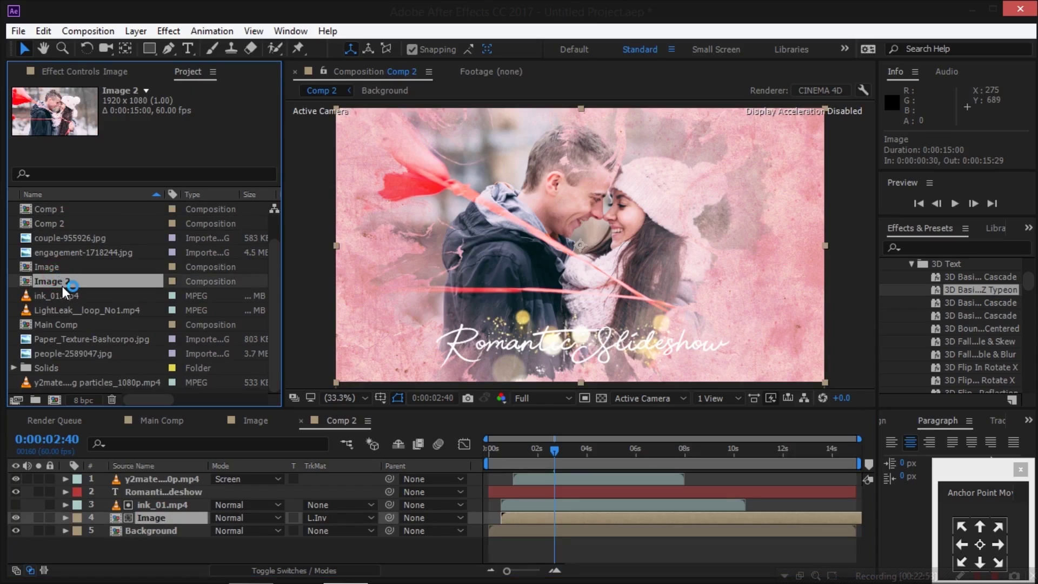
drag(63, 286, 160, 517)
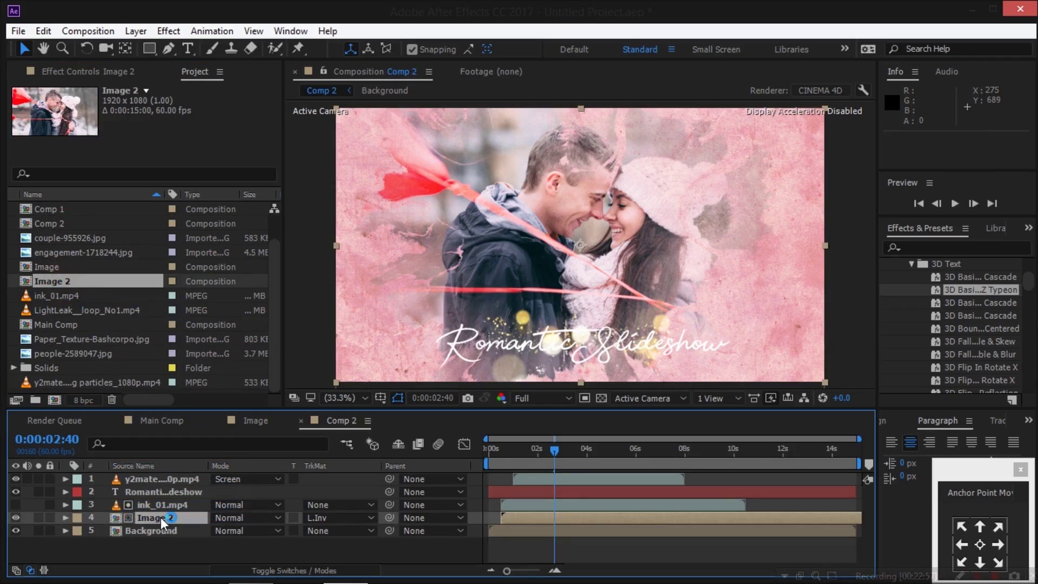
- In Image 2, add engagement-1718244.jpg and delete the old people photo layer
double_click(160, 517)
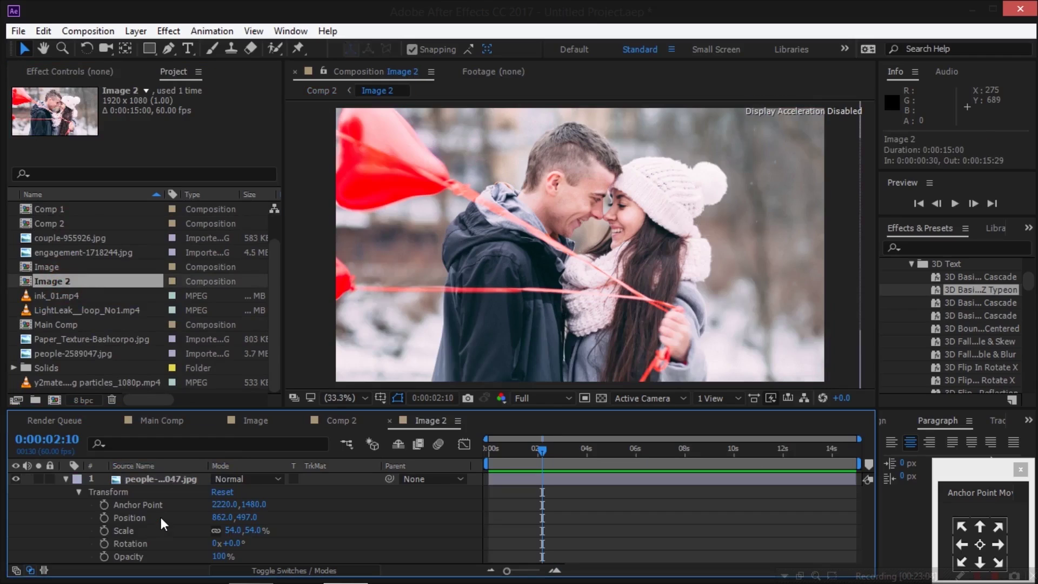
click(98, 253)
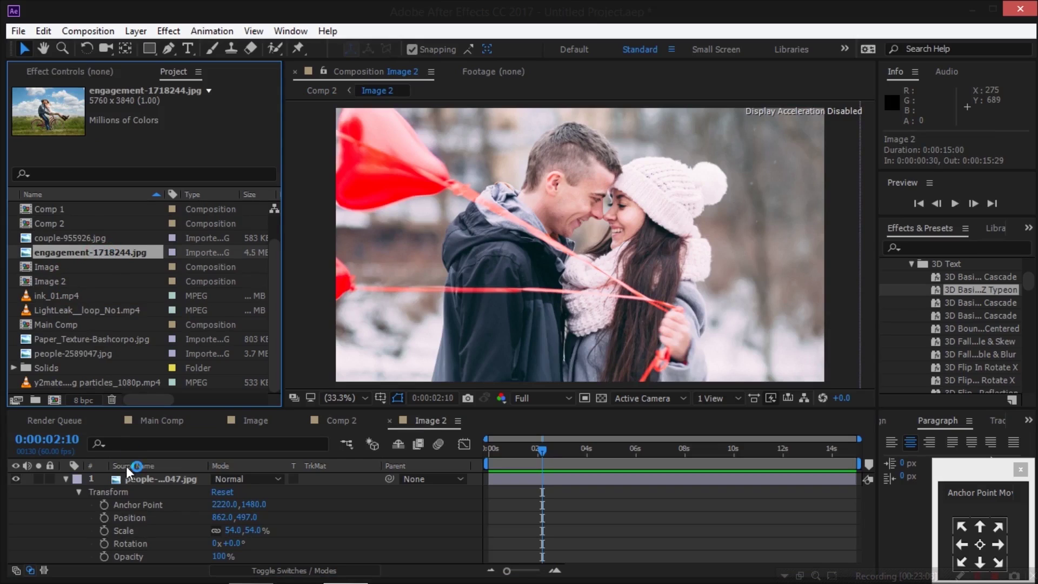
drag(116, 254, 165, 477)
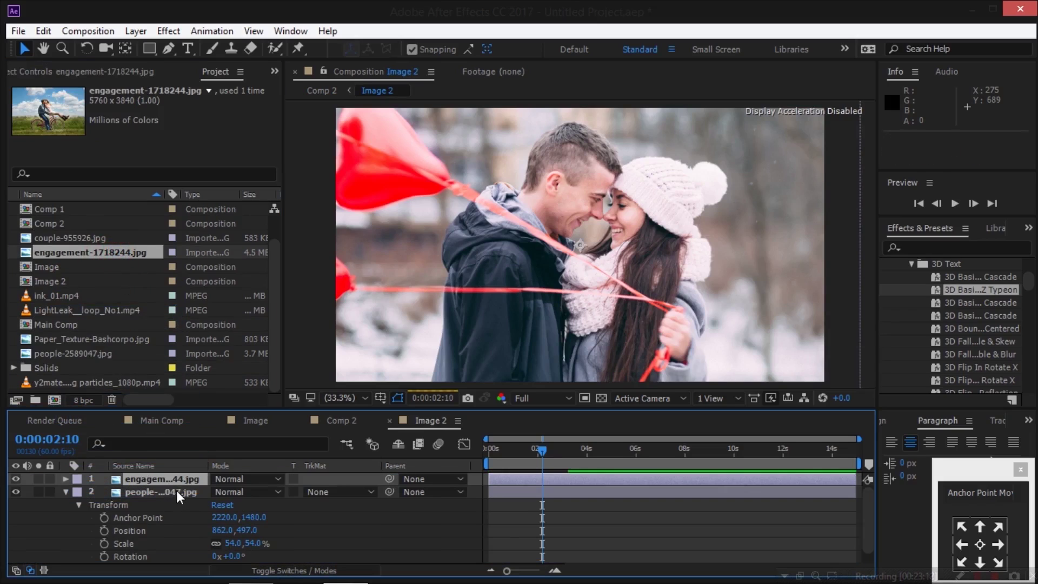
click(177, 494)
key(Delete)
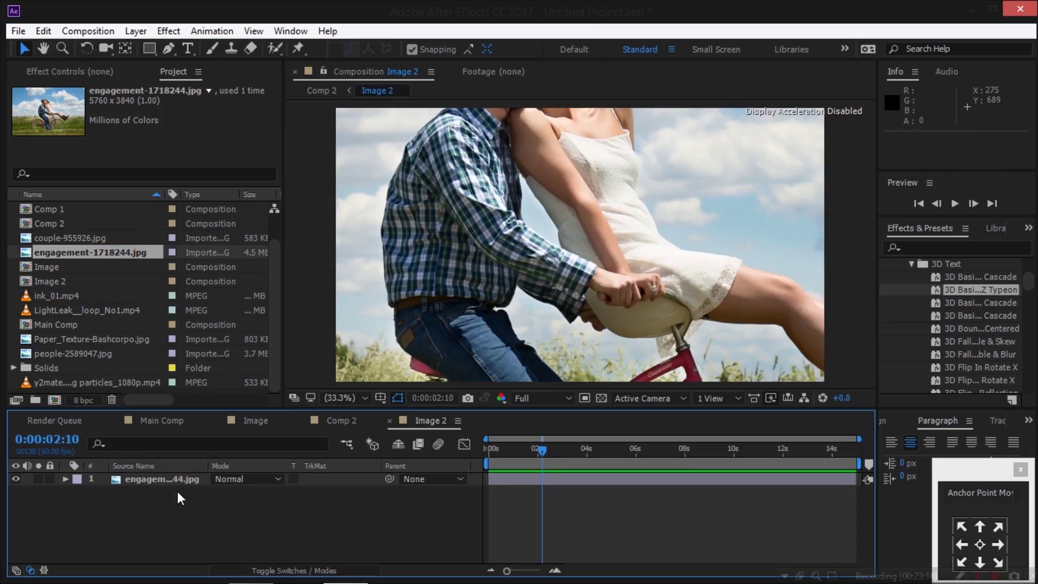
- Scale the engagement photo to 57% and move it to 960, 586, then return to Main Comp
click(178, 481)
key(s)
drag(250, 498, 229, 493)
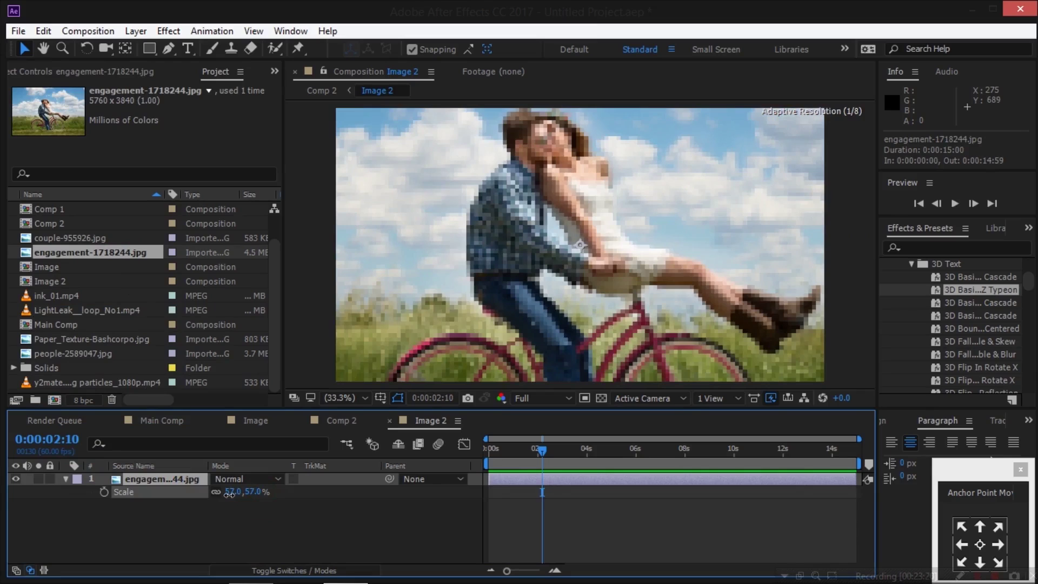
key(p)
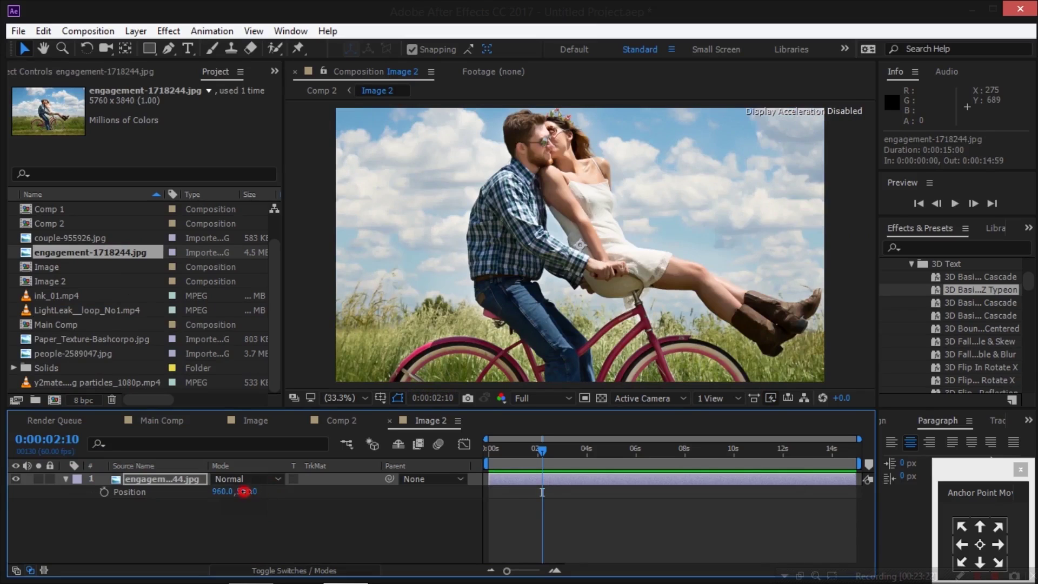
drag(243, 491, 280, 498)
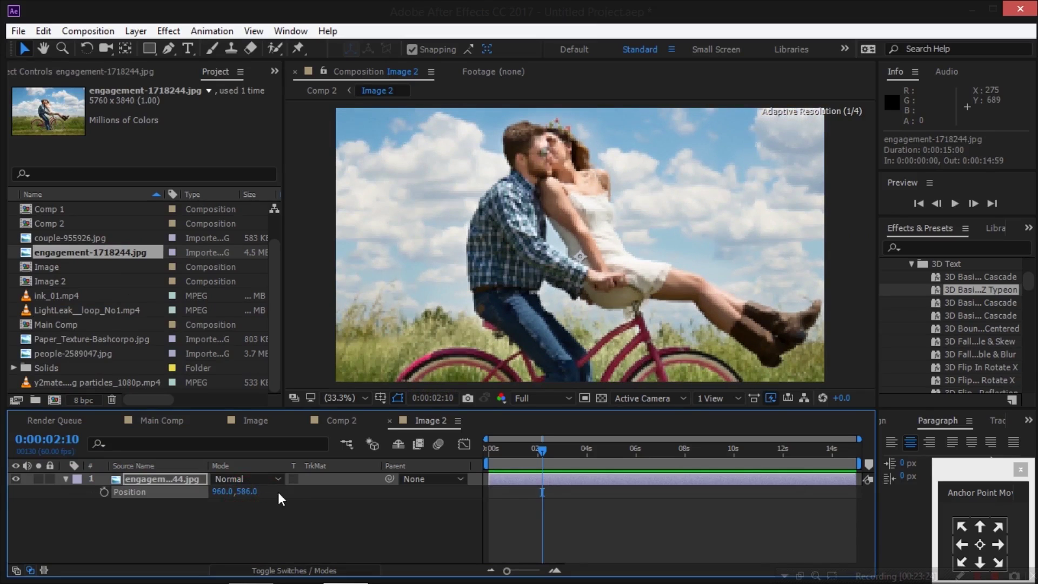
click(638, 559)
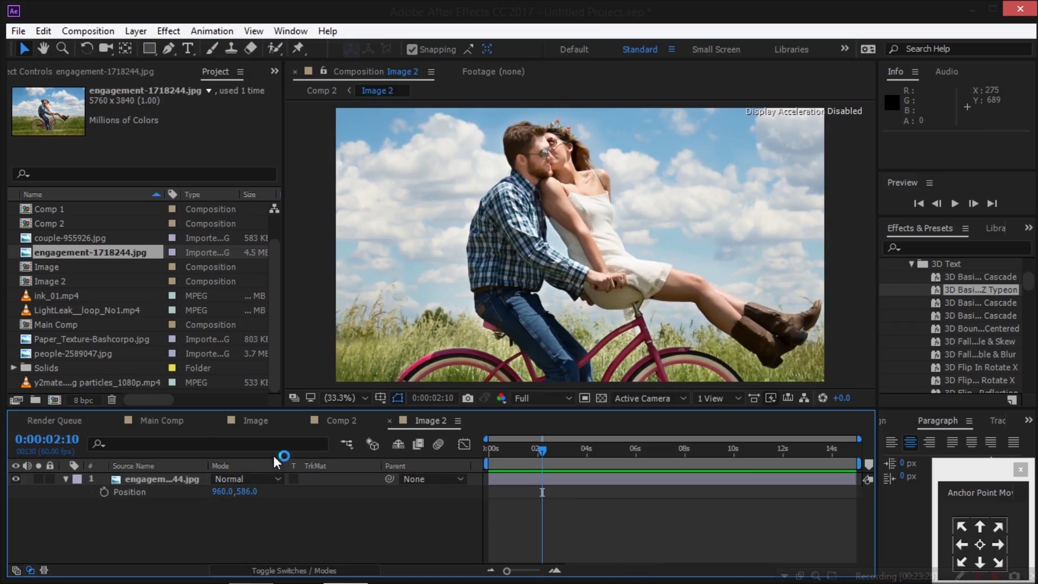
click(166, 420)
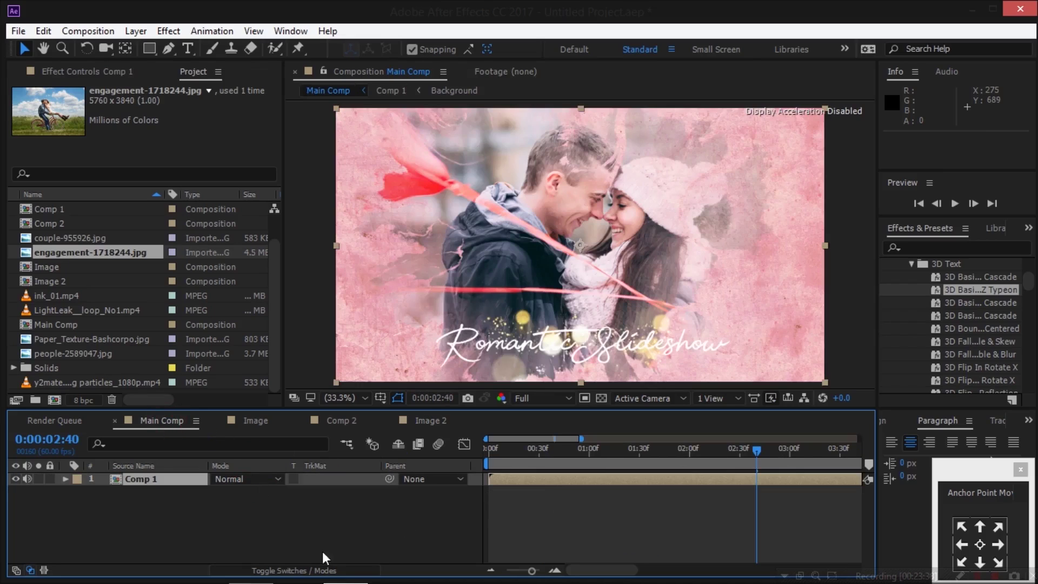
- Set Main Comp's current time to 0:00:04:00, select the Comp 1 layer and open the Edit menu
drag(583, 438, 609, 439)
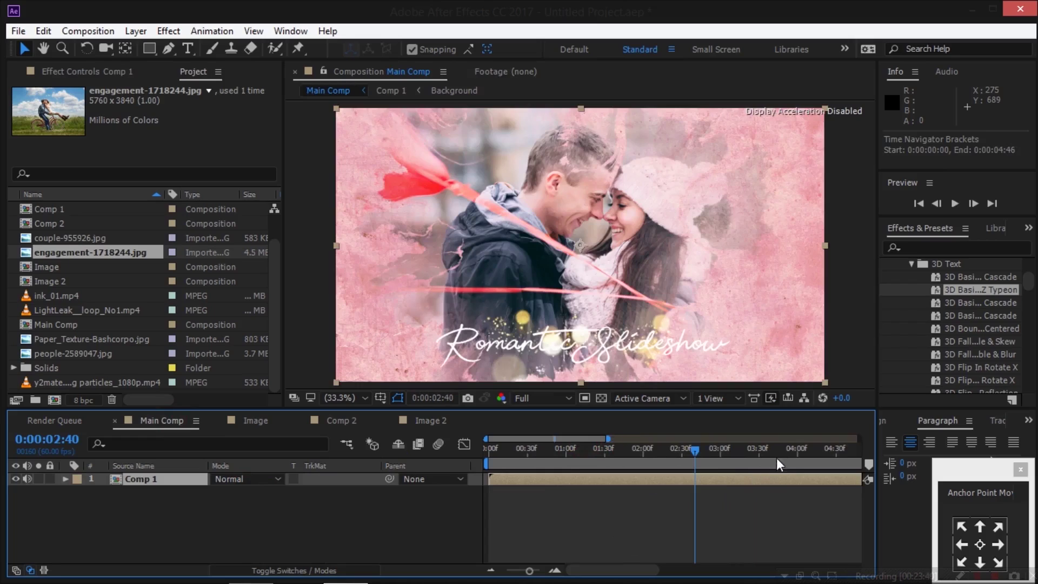
click(796, 453)
click(974, 204)
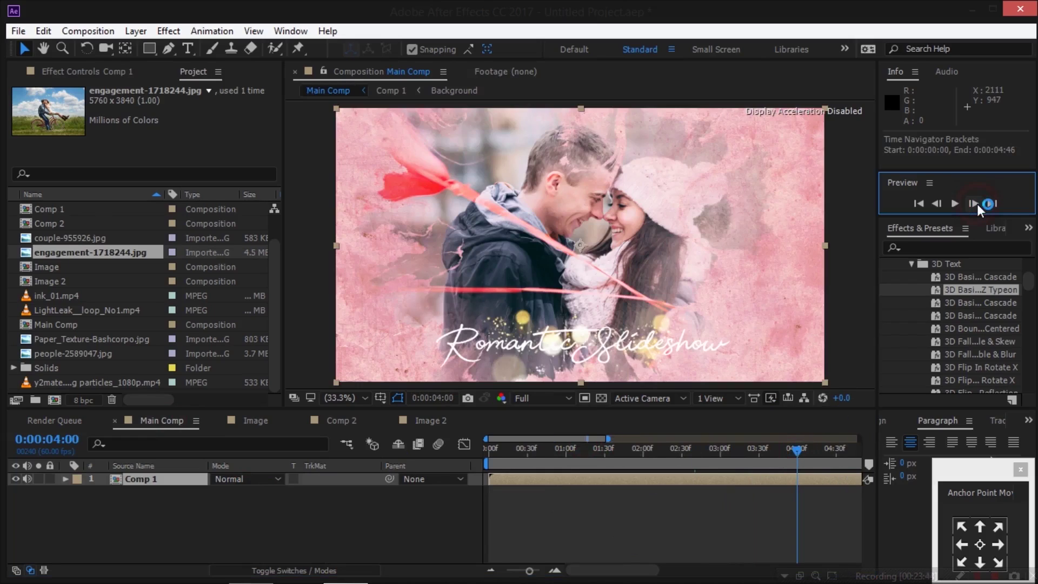
click(176, 483)
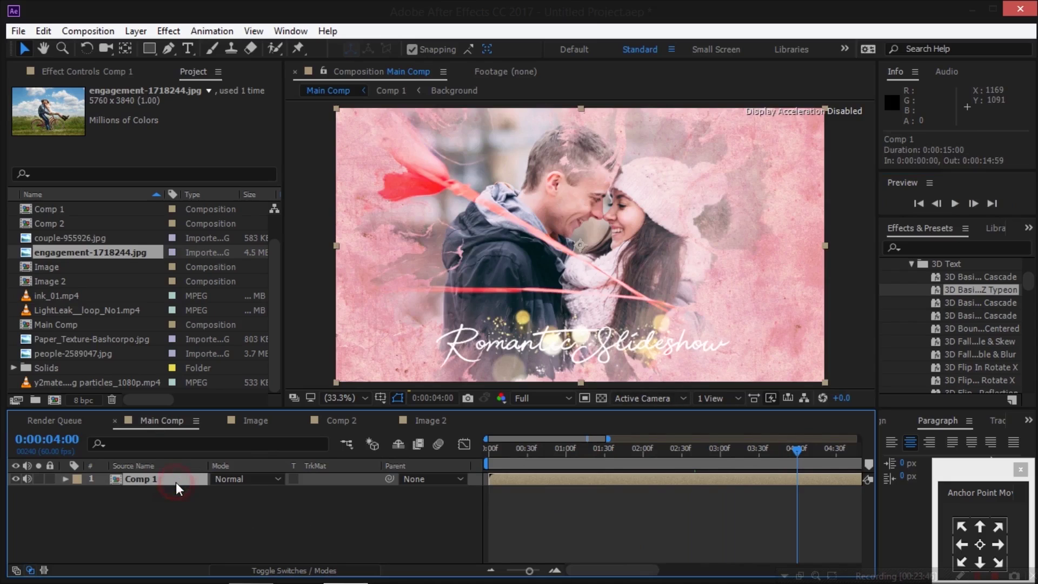
click(43, 32)
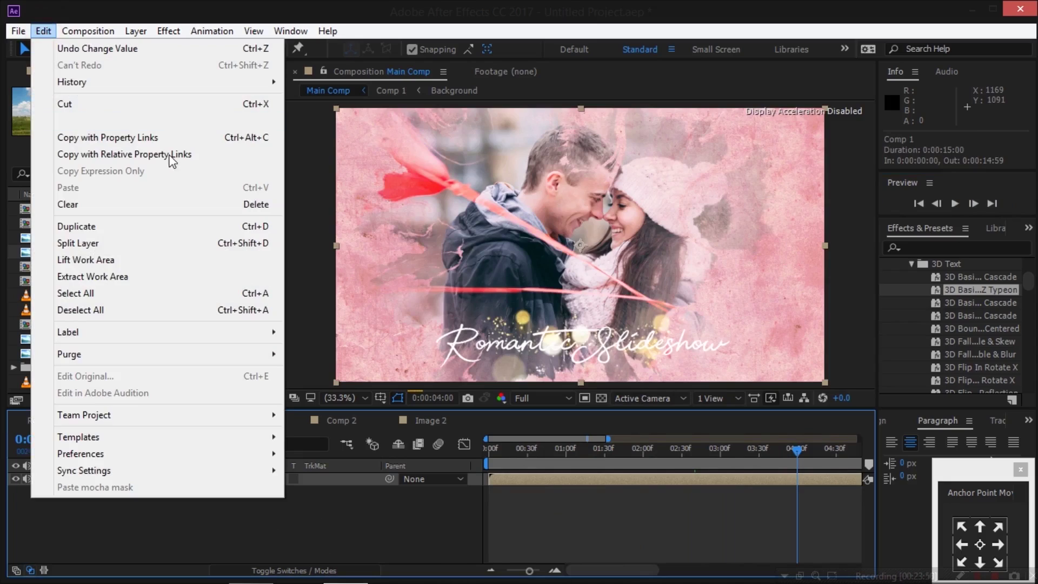
- Undo a trial split of Comp 1, then add Comp 2 to Main Comp starting near 4 seconds
click(235, 238)
key(ctrl+z)
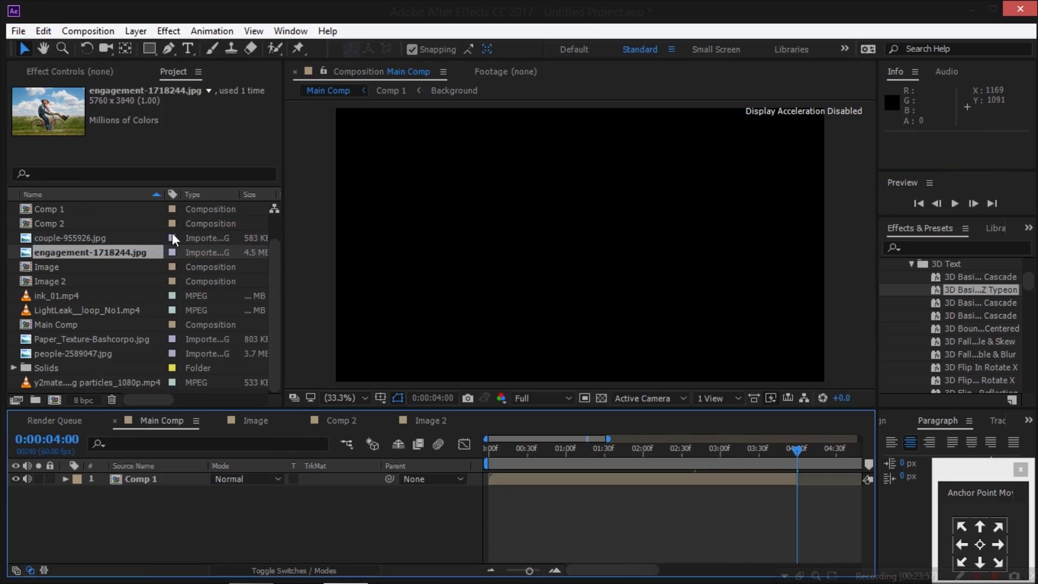
click(48, 224)
mouse_move(63, 223)
mouse_down()
mouse_move(138, 375)
mouse_move(170, 473)
mouse_up()
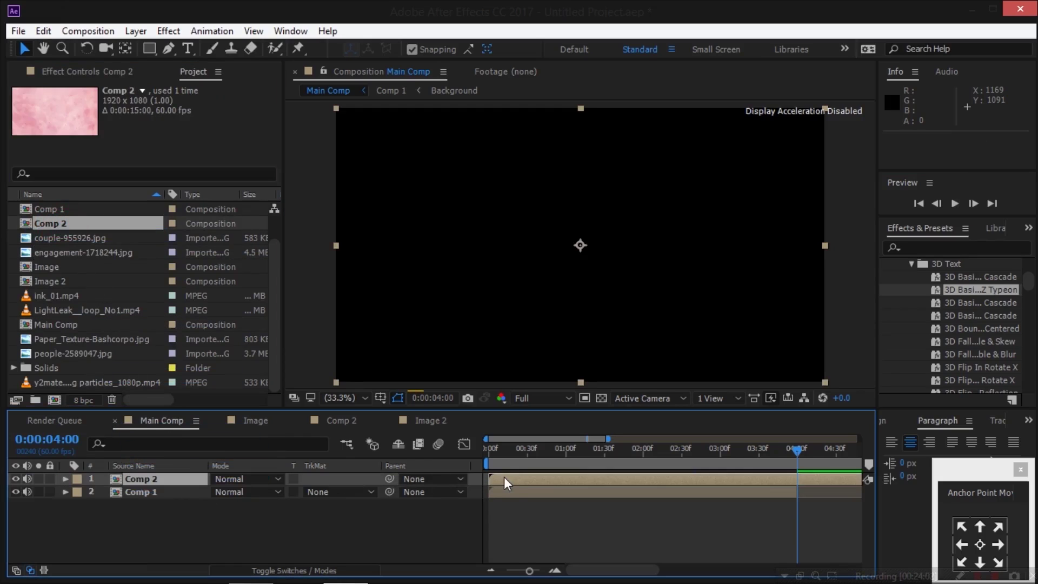
drag(504, 477, 803, 475)
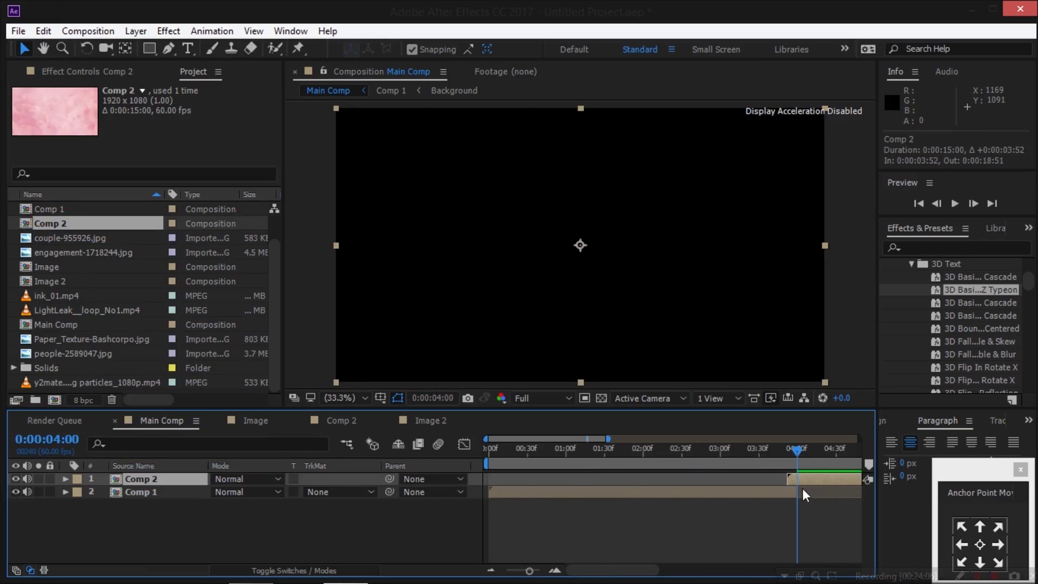
- Fine-tune Comp 2's start near 4 seconds, then step the current time forward from 0:00:01:34
scroll(795, 487, up, 10)
scroll(613, 515, down, 5)
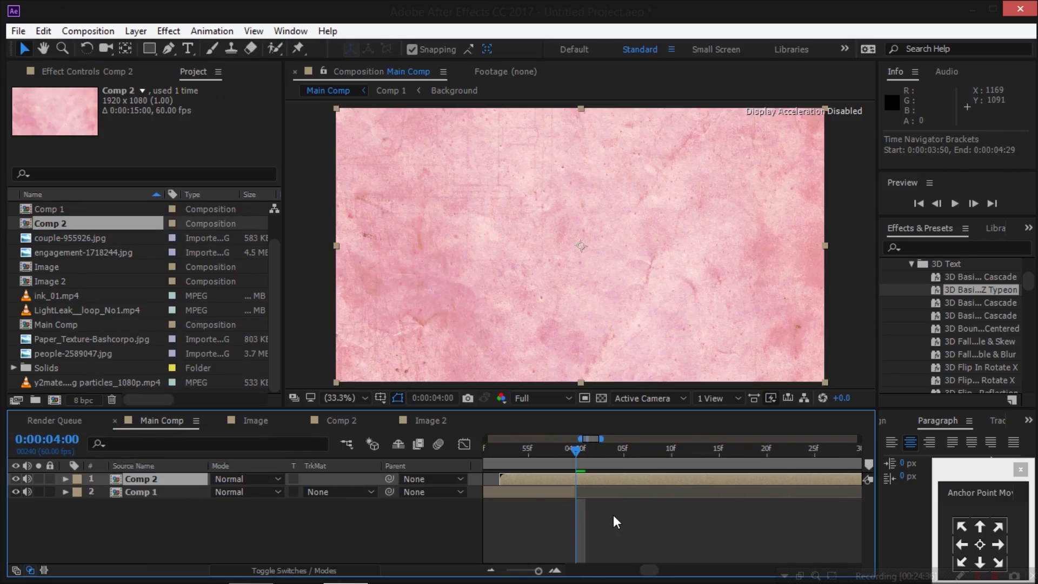
drag(516, 482, 549, 485)
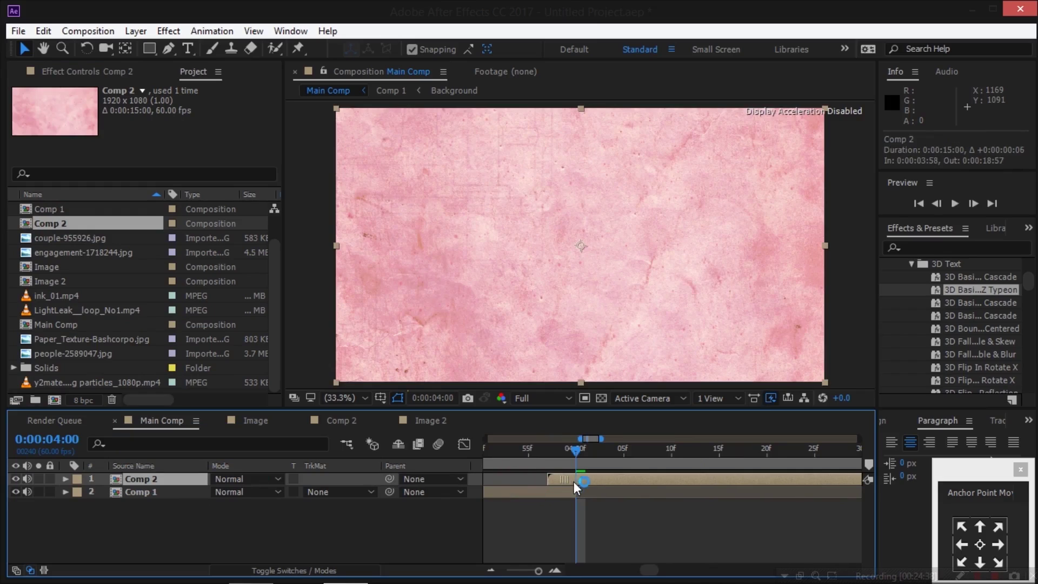
drag(579, 439, 528, 438)
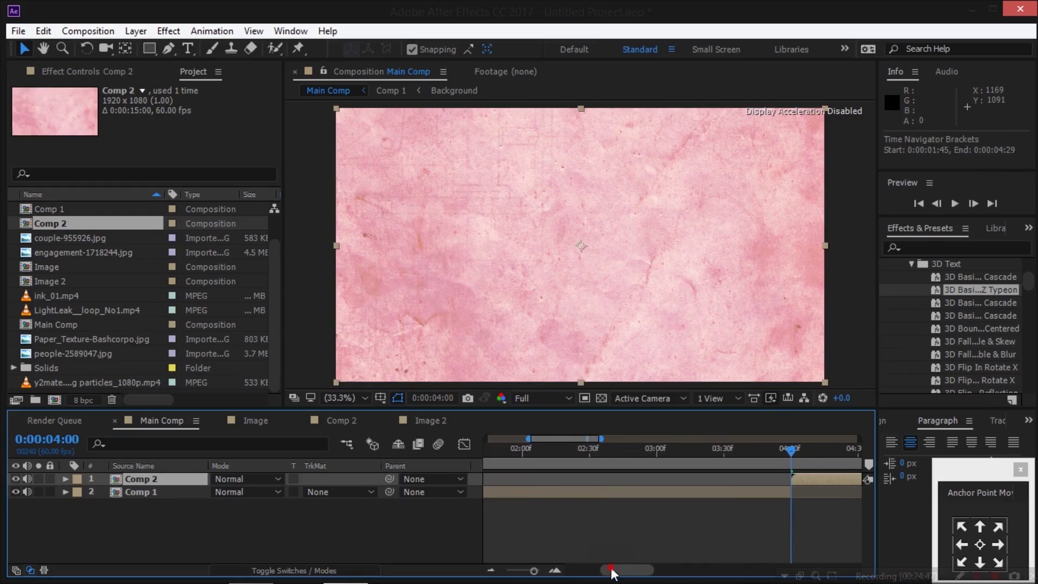
drag(611, 570, 588, 570)
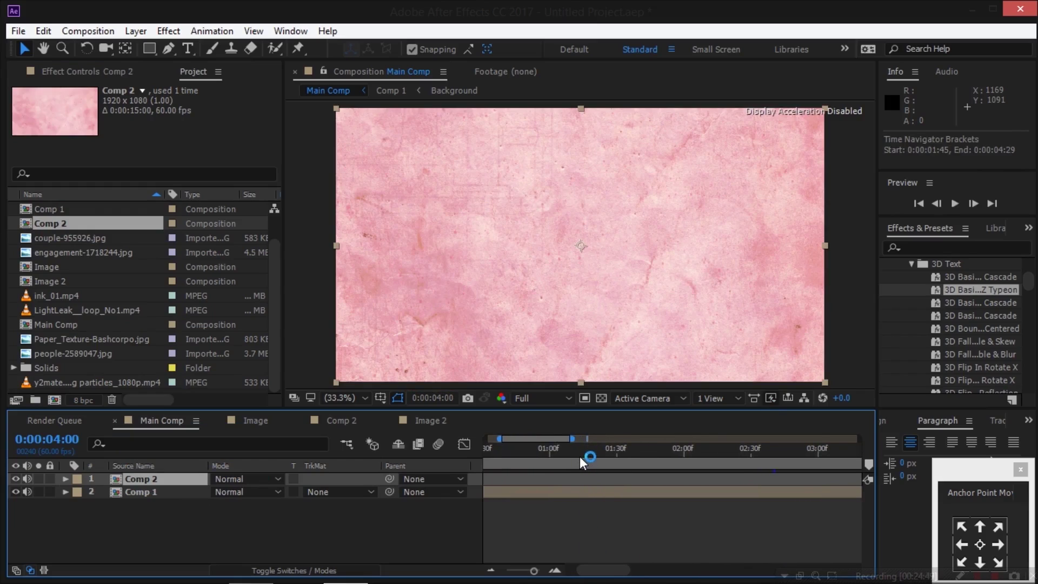
click(623, 452)
drag(625, 454, 627, 453)
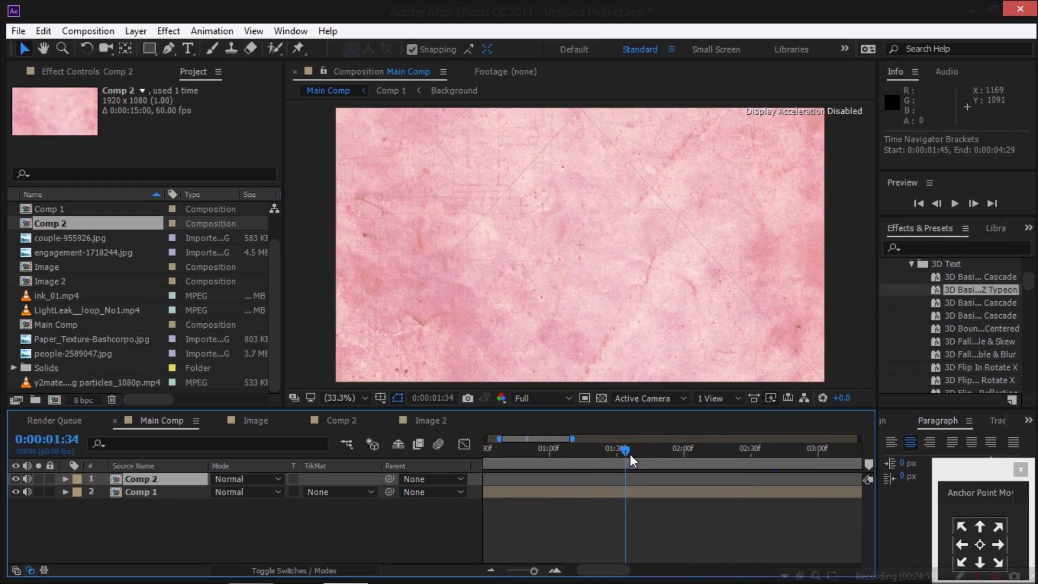
click(974, 206)
click(973, 205)
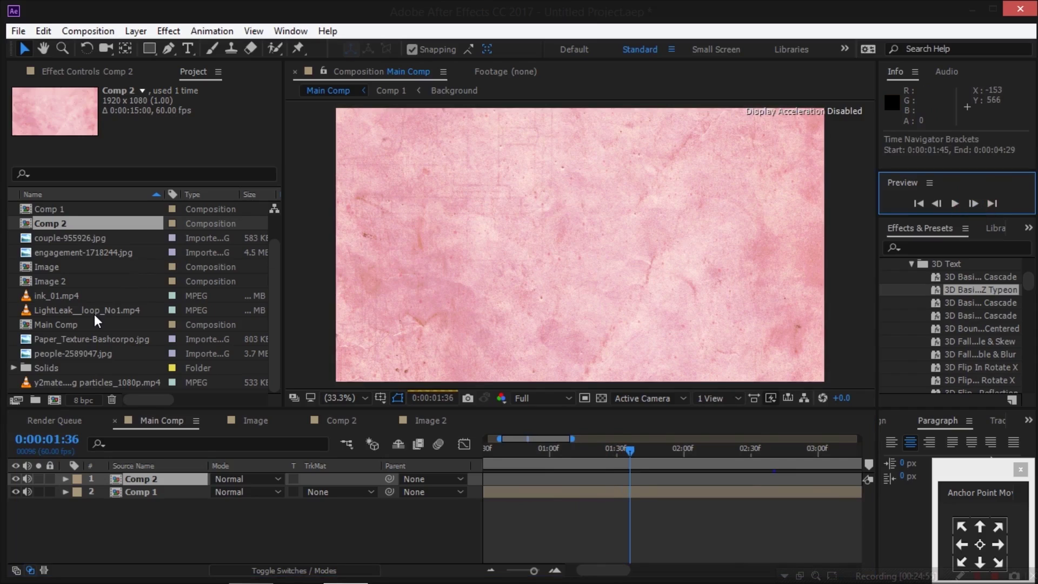
- Add the 4K light leak footage as the top layer, starting at 0:00:01:36
scroll(76, 308, up, 1)
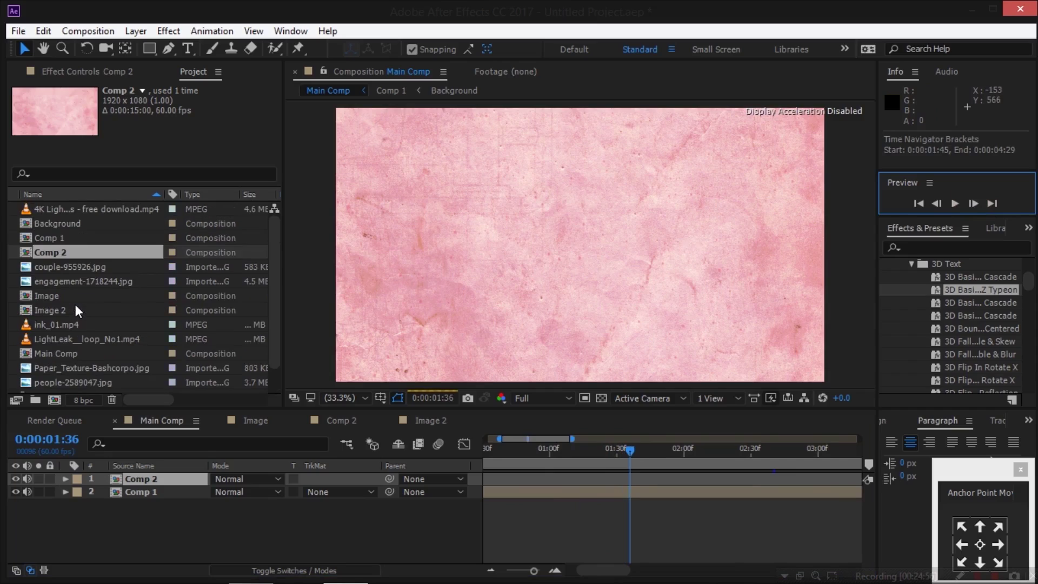
drag(95, 210, 176, 471)
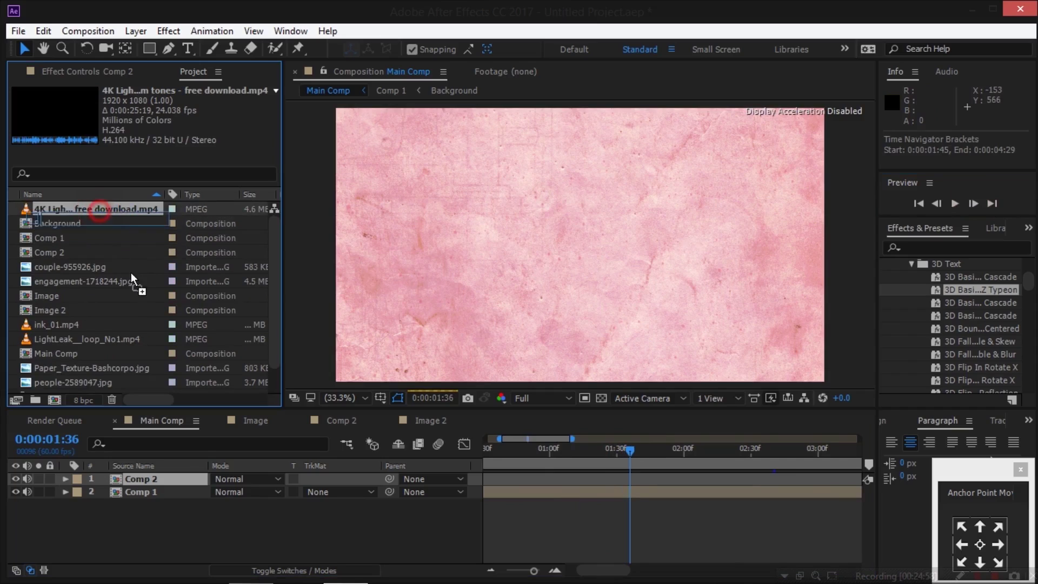
drag(176, 472, 176, 474)
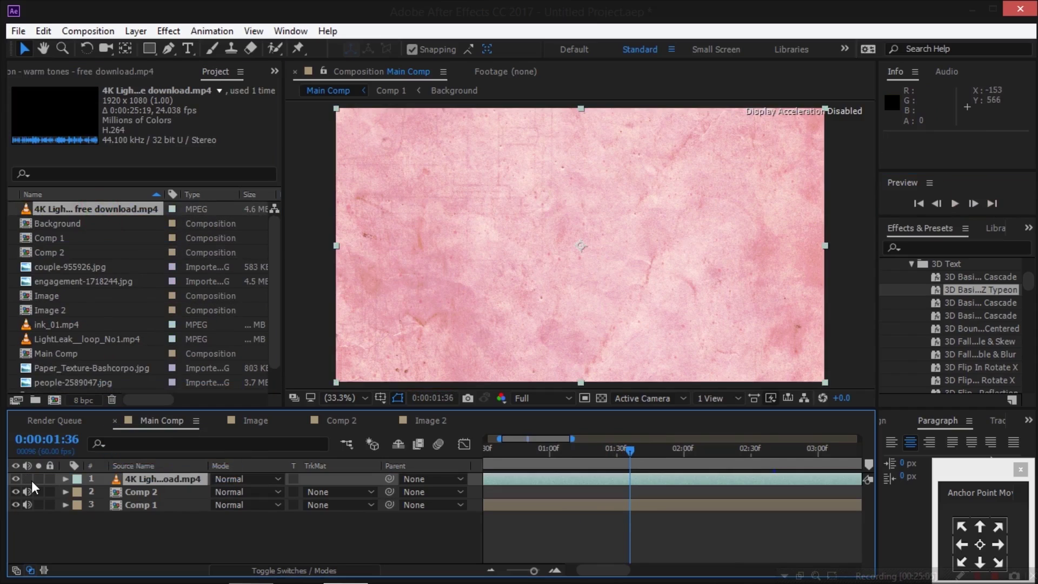
drag(514, 480, 689, 482)
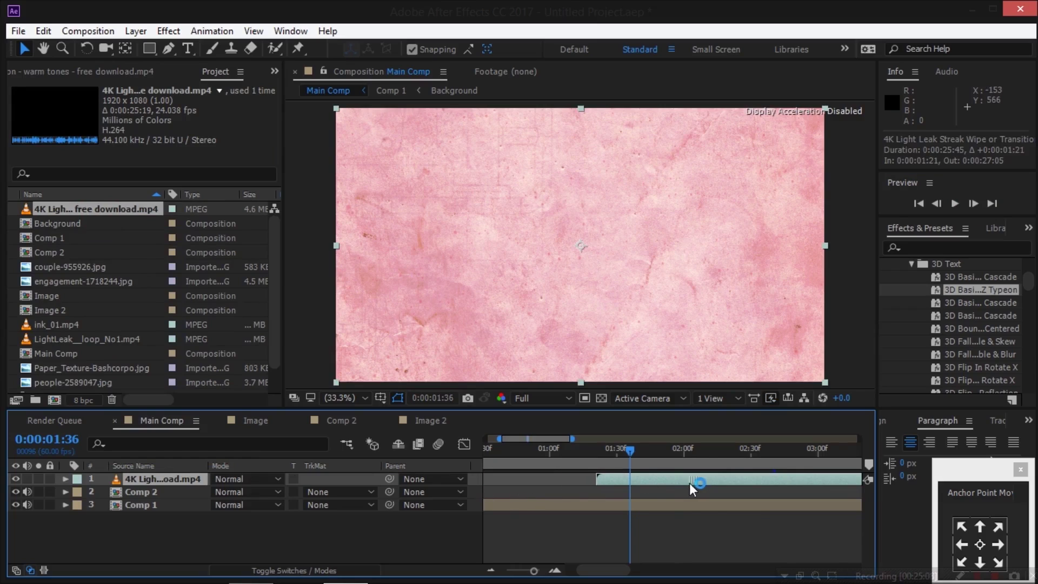
drag(602, 481, 636, 481)
key(equal)
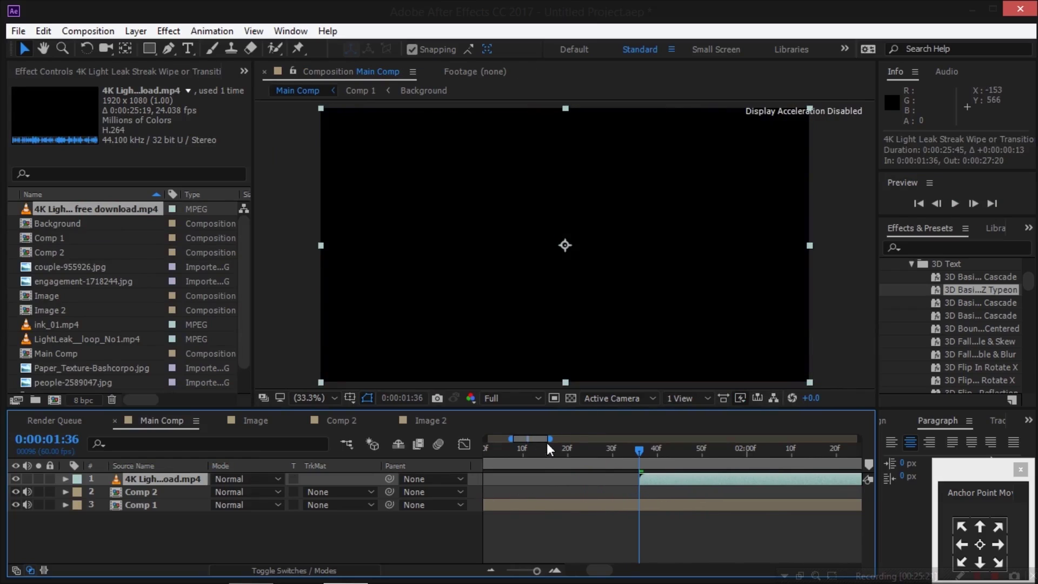
drag(549, 440, 590, 440)
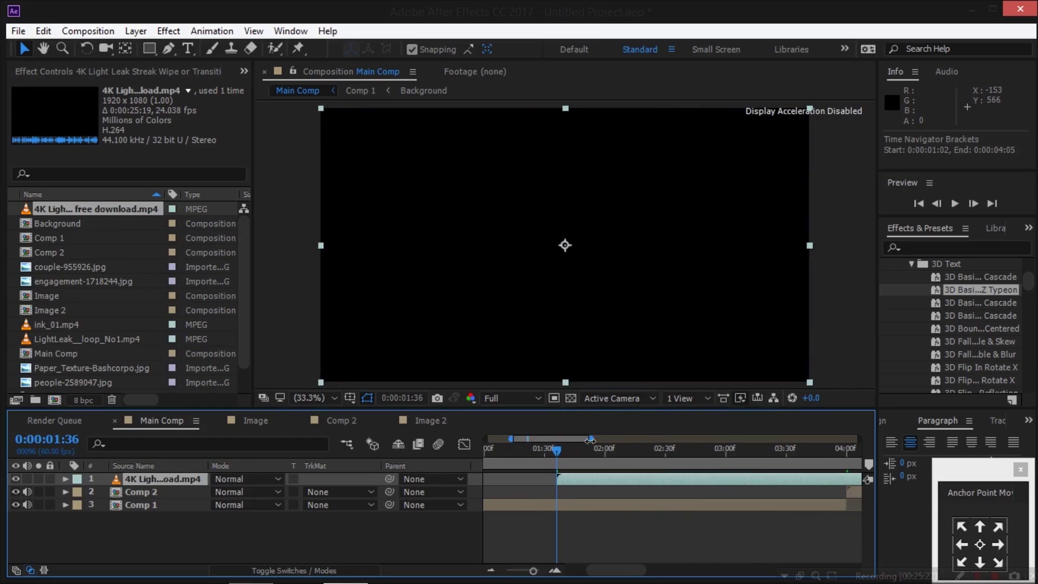
- Split the light leak at 0:00:03:30 and delete the earlier piece
click(785, 455)
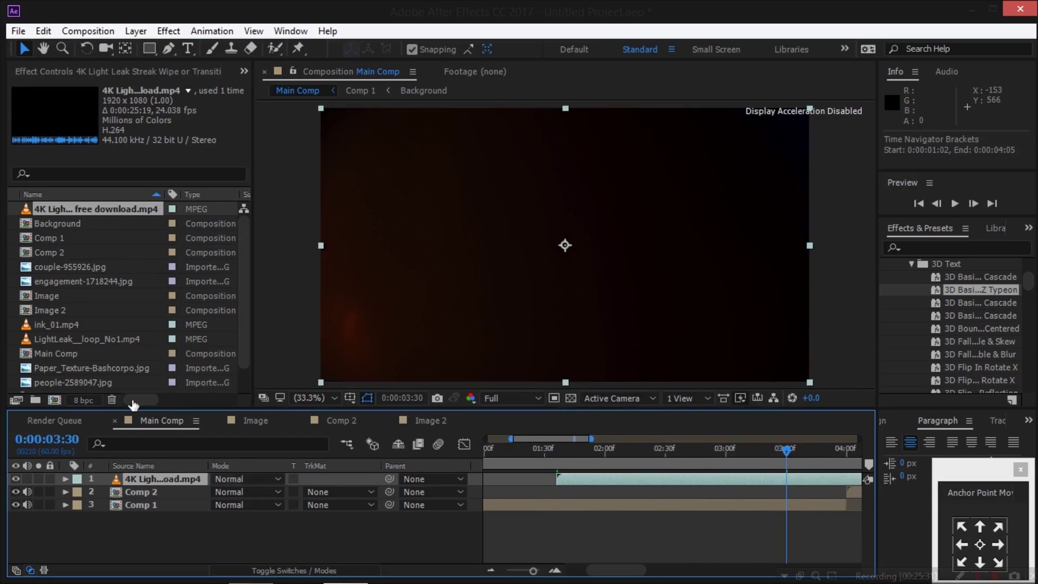
click(53, 33)
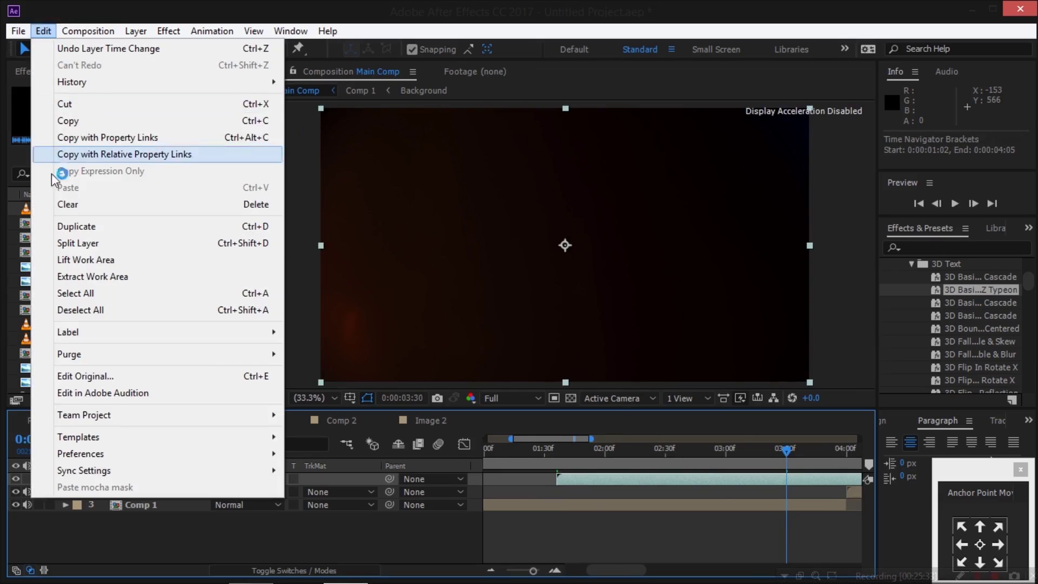
click(80, 244)
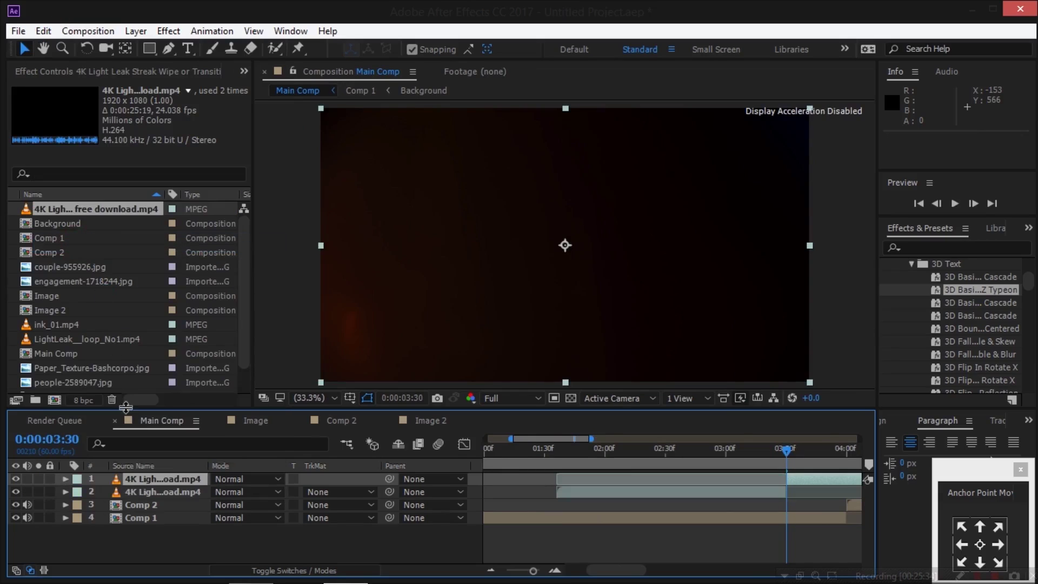
click(151, 493)
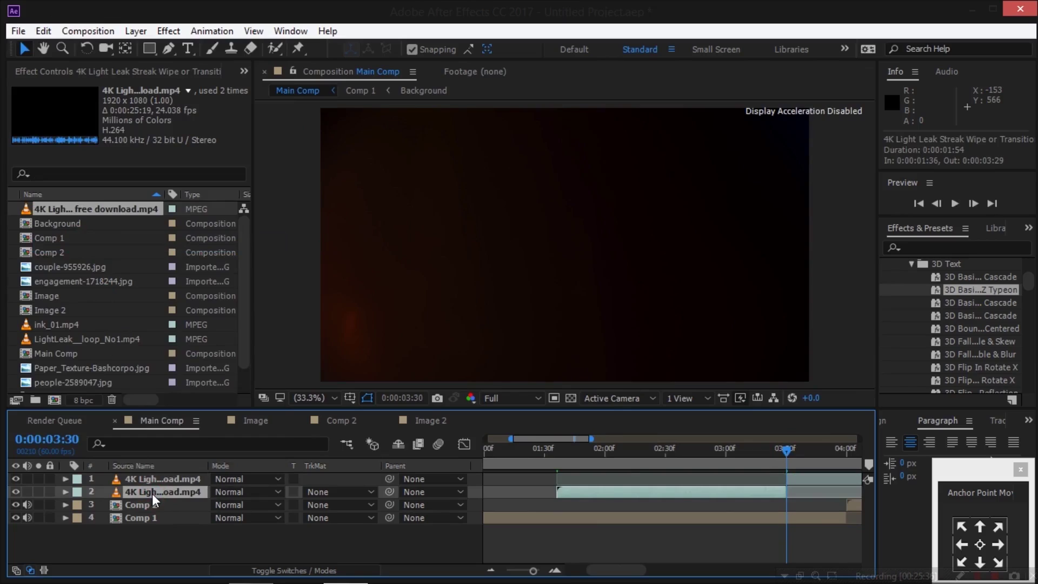
key(Delete)
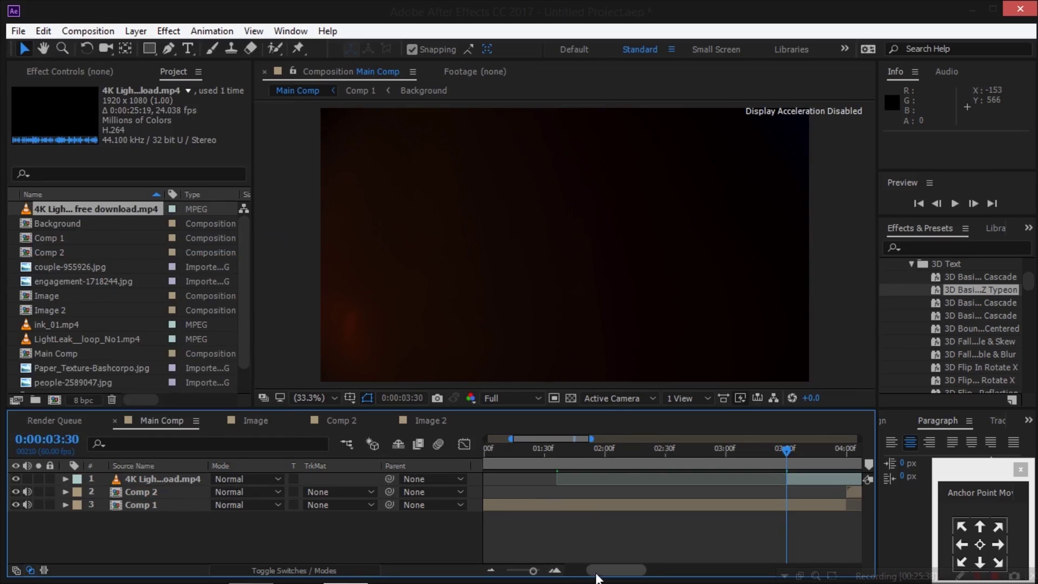
drag(595, 576, 611, 576)
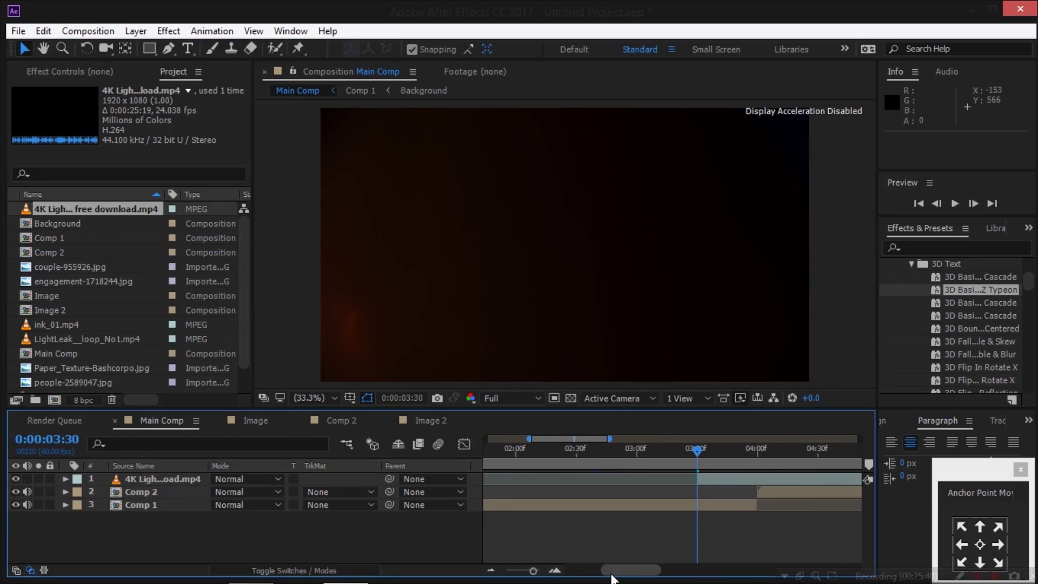
drag(635, 568, 648, 568)
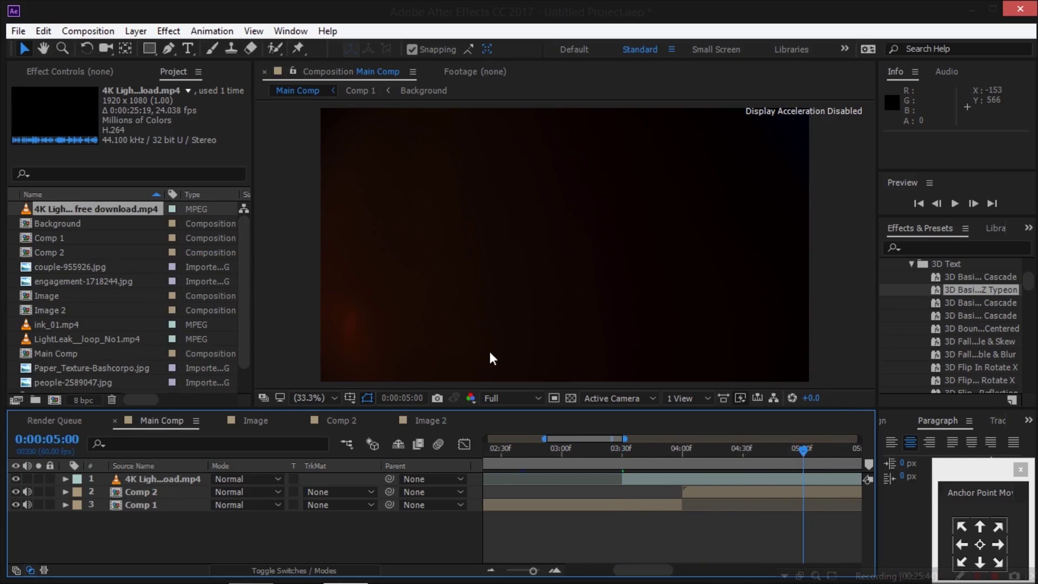
- Split the 4K light leak at 0:00:05:00 and delete the part after it
click(44, 30)
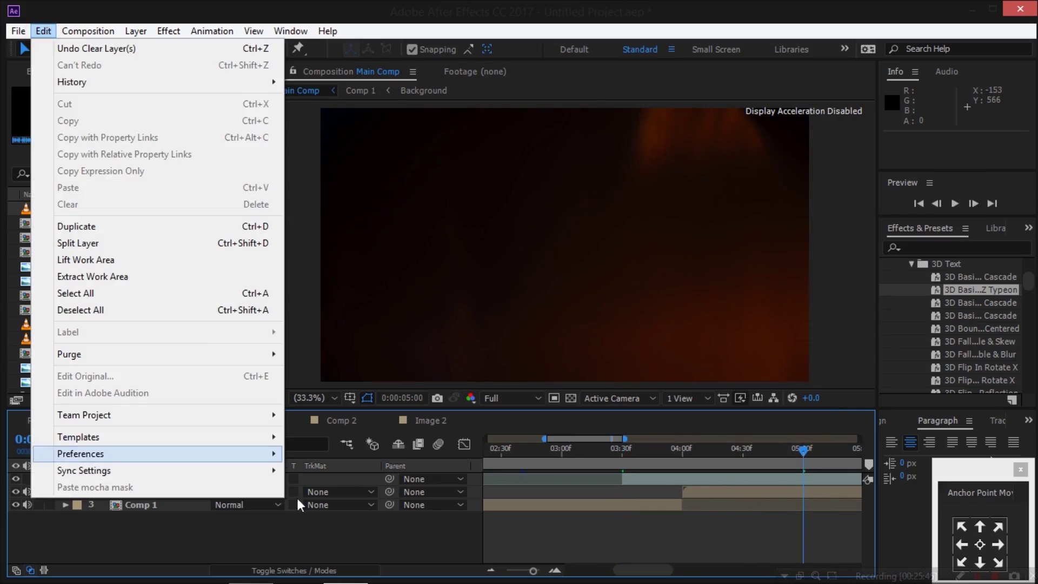
click(297, 504)
click(189, 479)
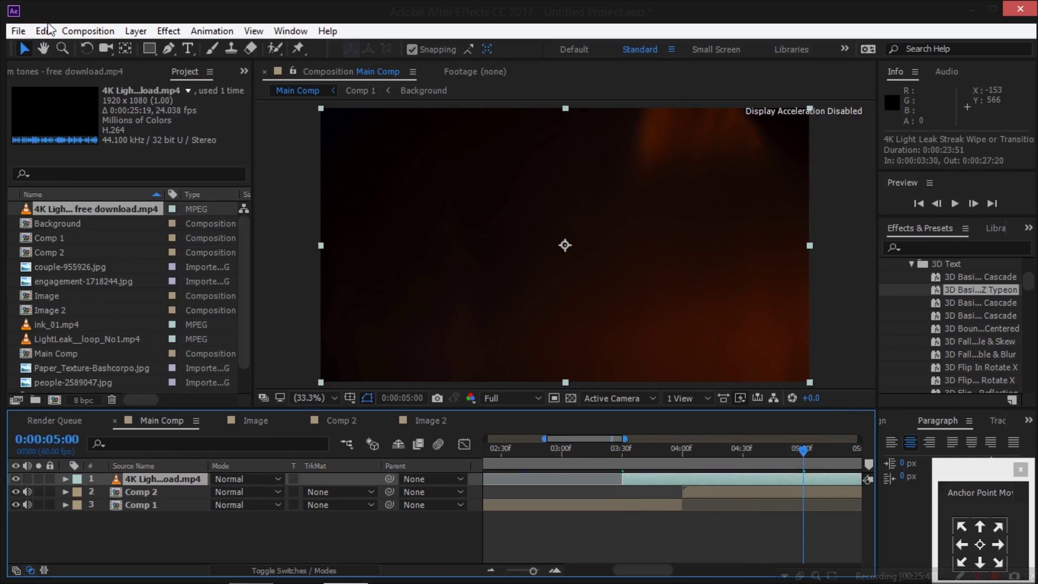
click(44, 31)
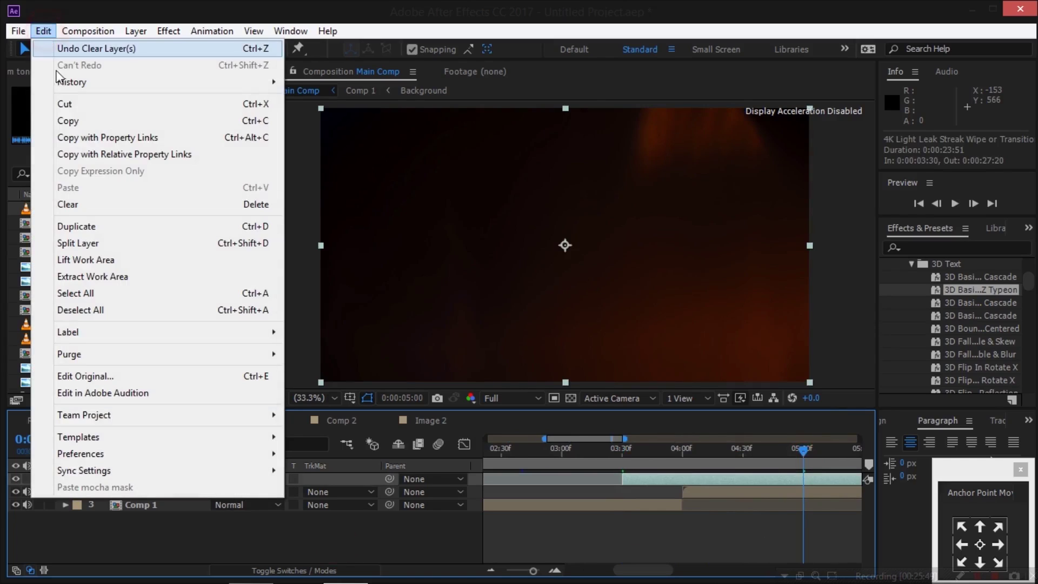
click(100, 241)
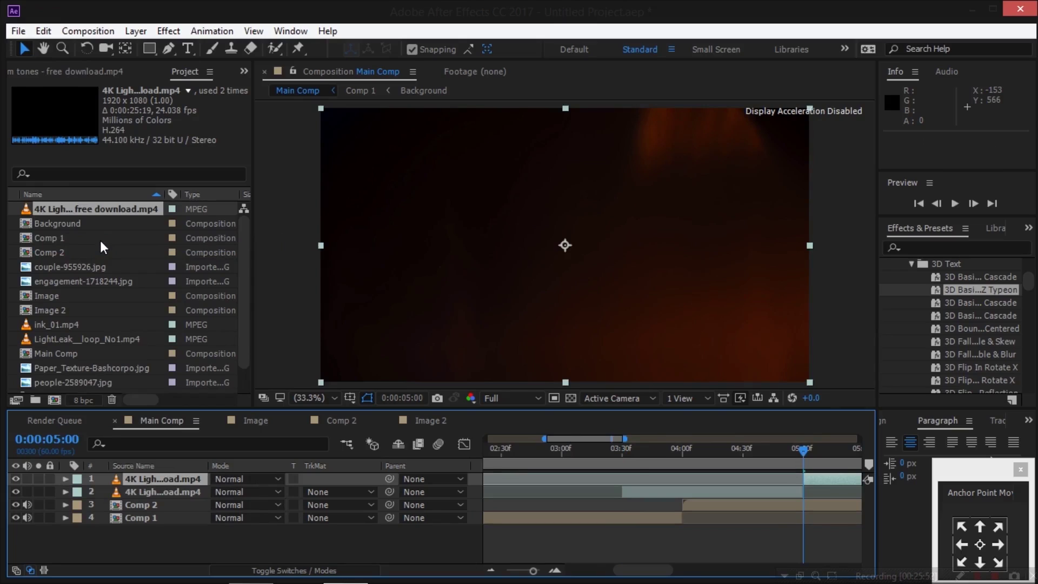
key(Delete)
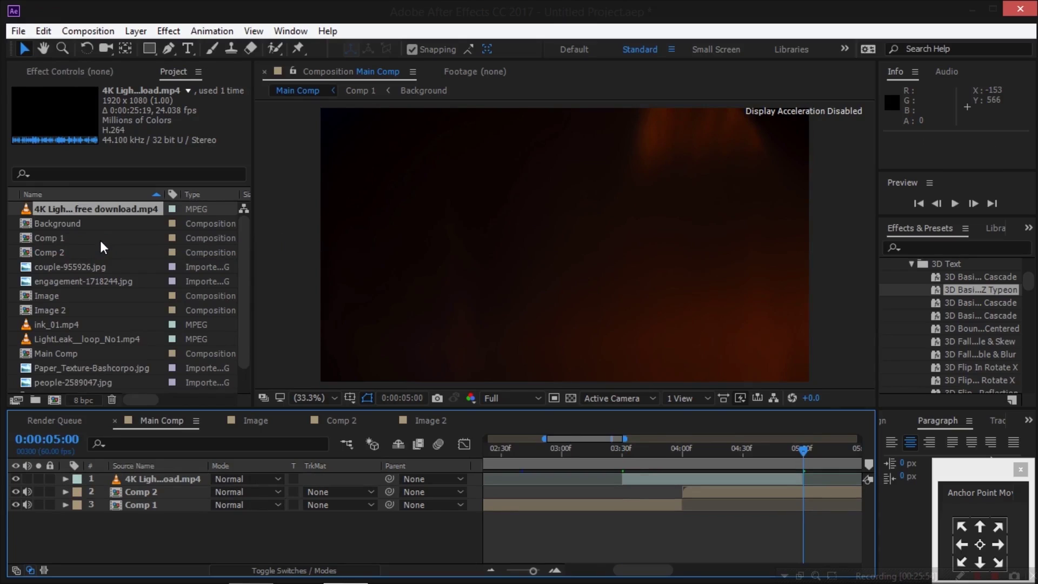
- Set the 4K light leak layer's blend mode to Screen
click(229, 480)
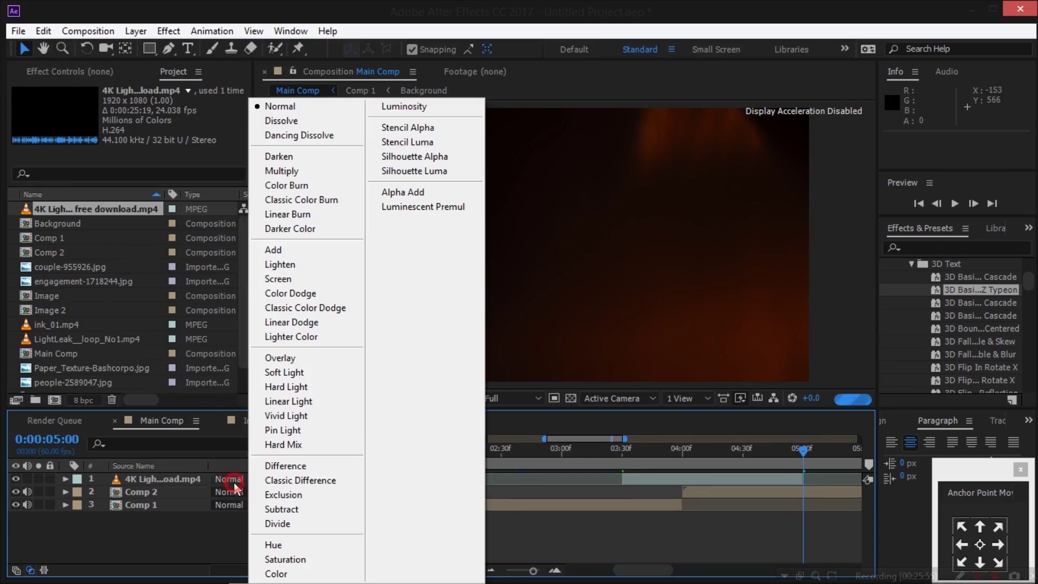
click(286, 283)
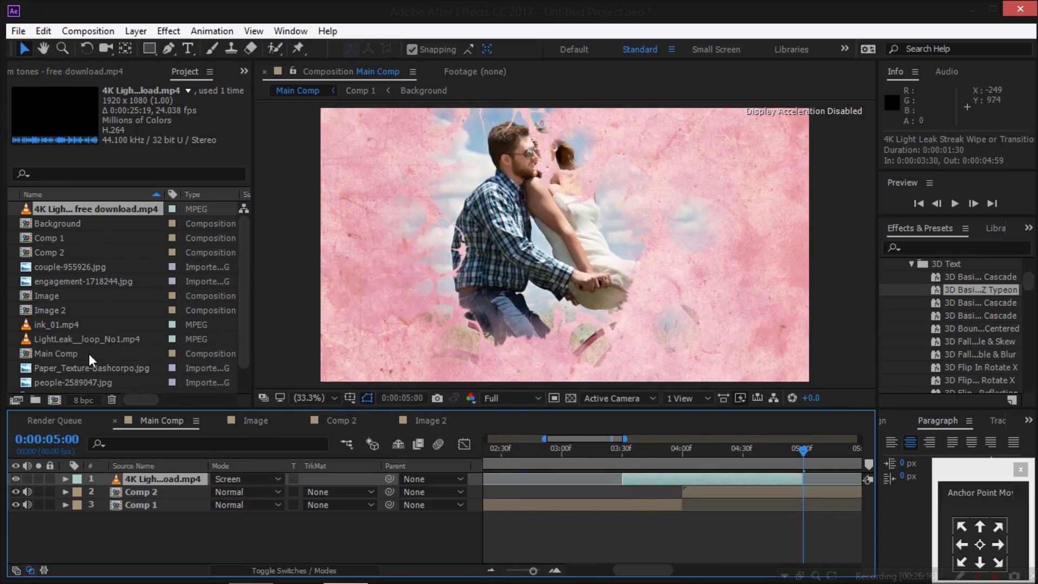
scroll(89, 353, down, 2)
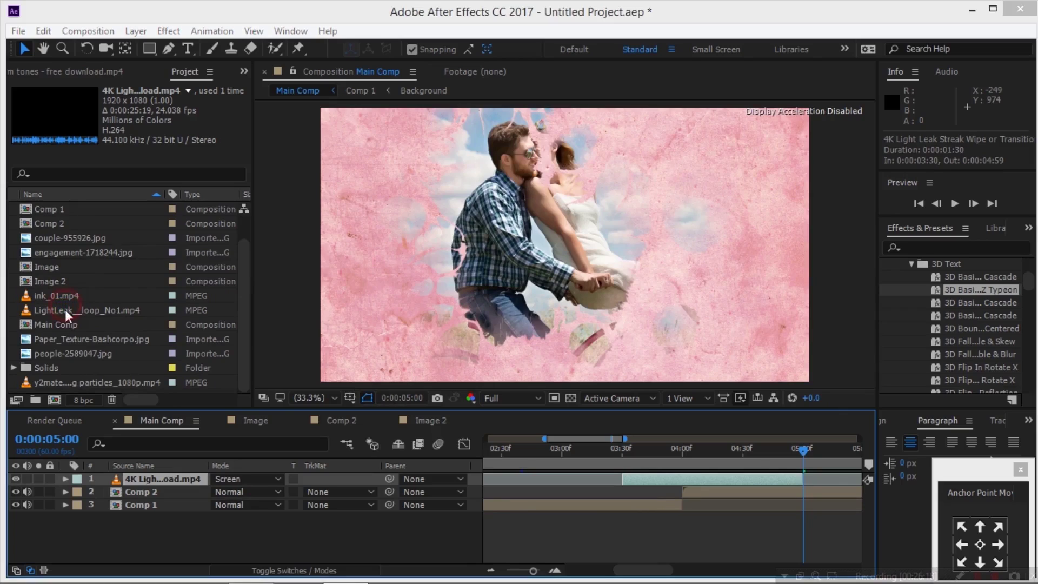
- Add LightLeak_loop_No1.mp4 as the top layer with Screen blending
drag(65, 309, 144, 470)
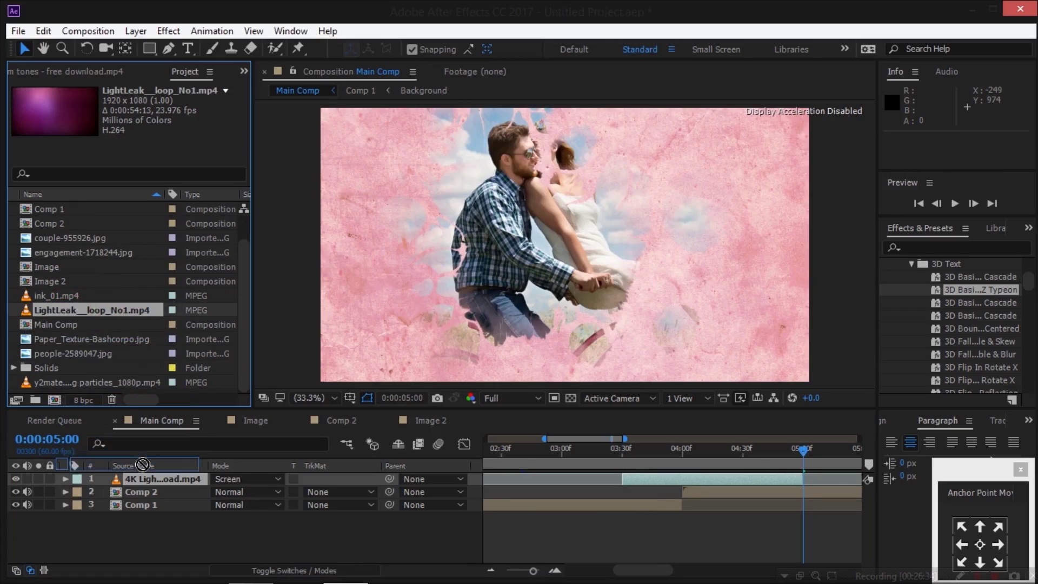
drag(144, 471, 147, 475)
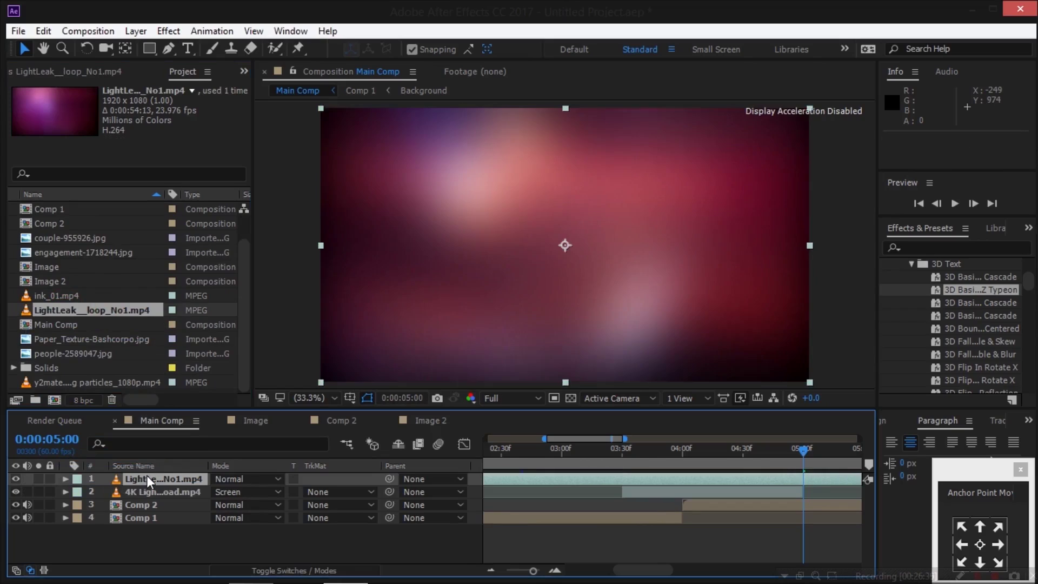
click(246, 479)
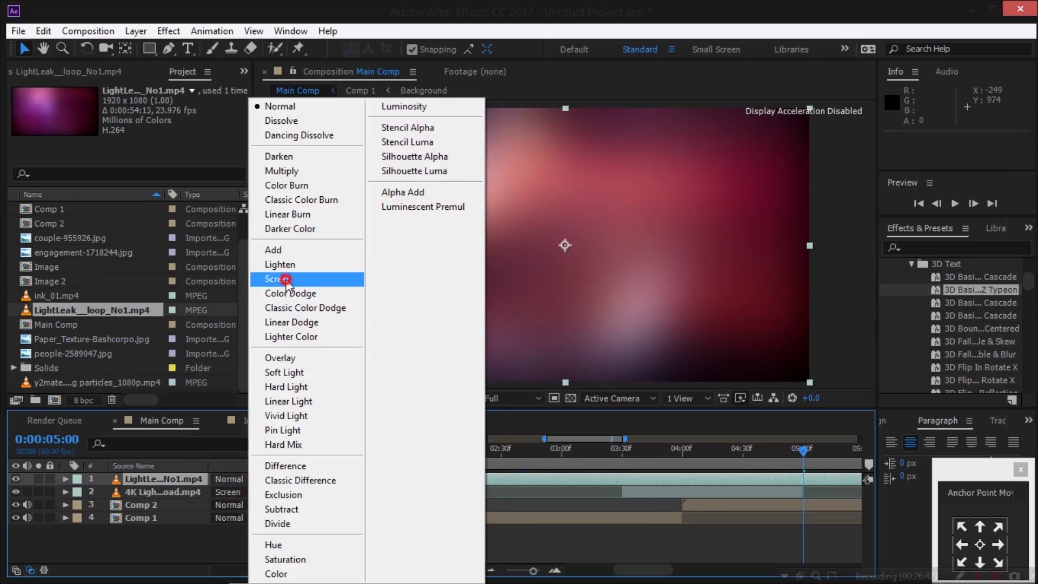
click(275, 277)
- Set the light leak loop's opacity to 10% and show the full 15-second timeline from the start
key(t)
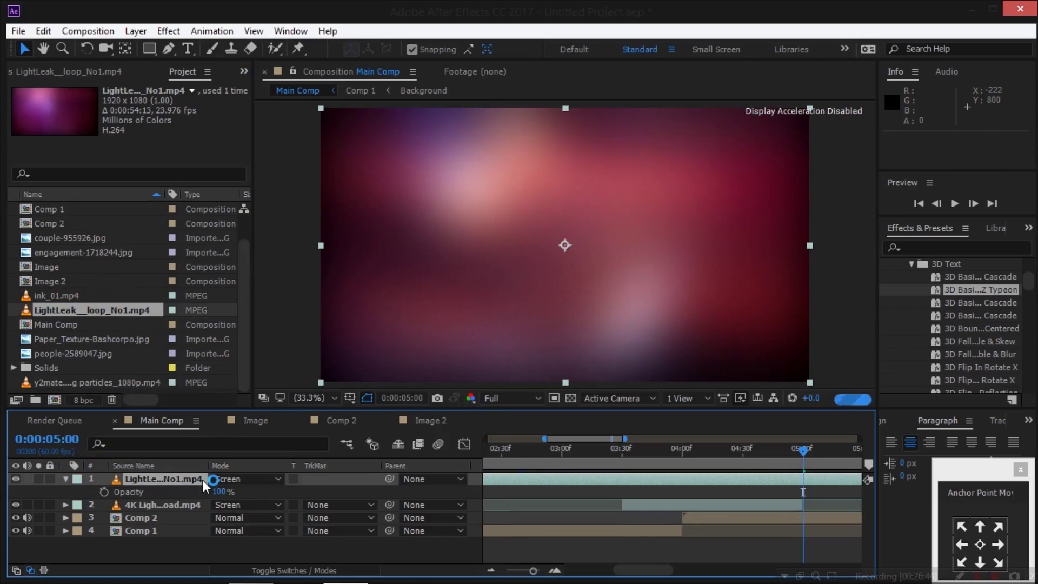
click(223, 490)
key(Return)
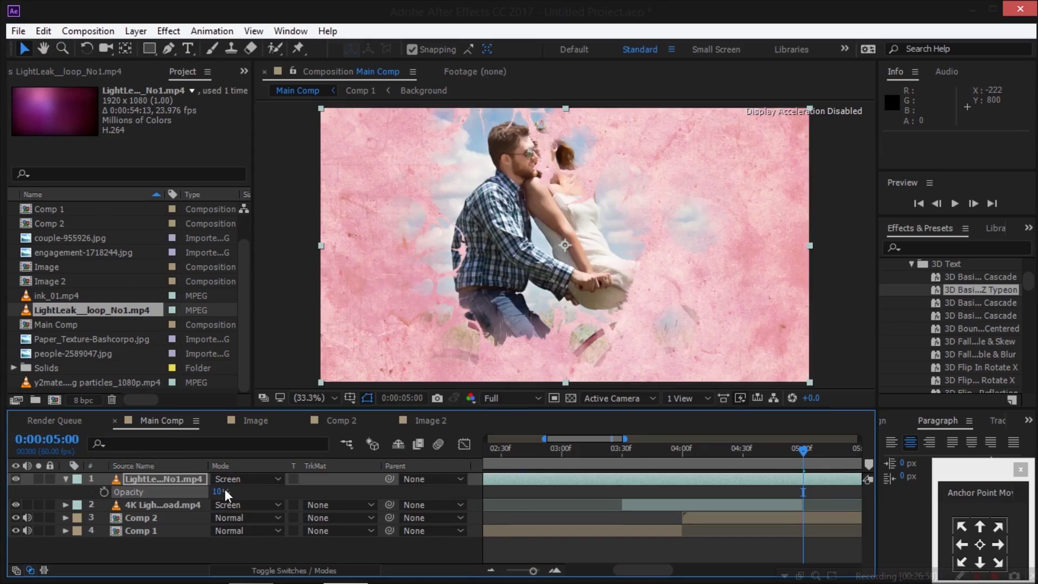
key(semicolon)
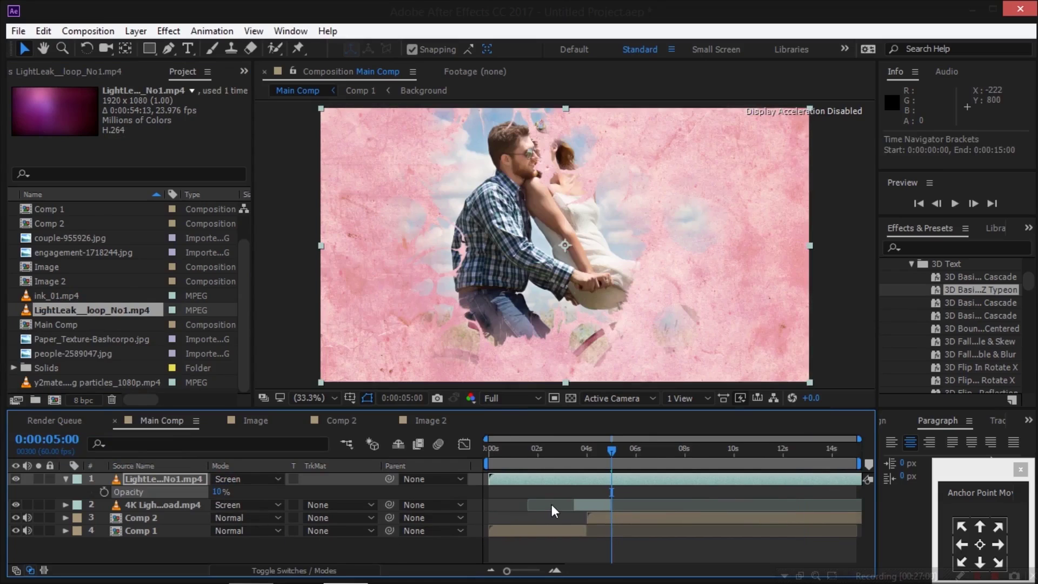
drag(504, 448, 487, 455)
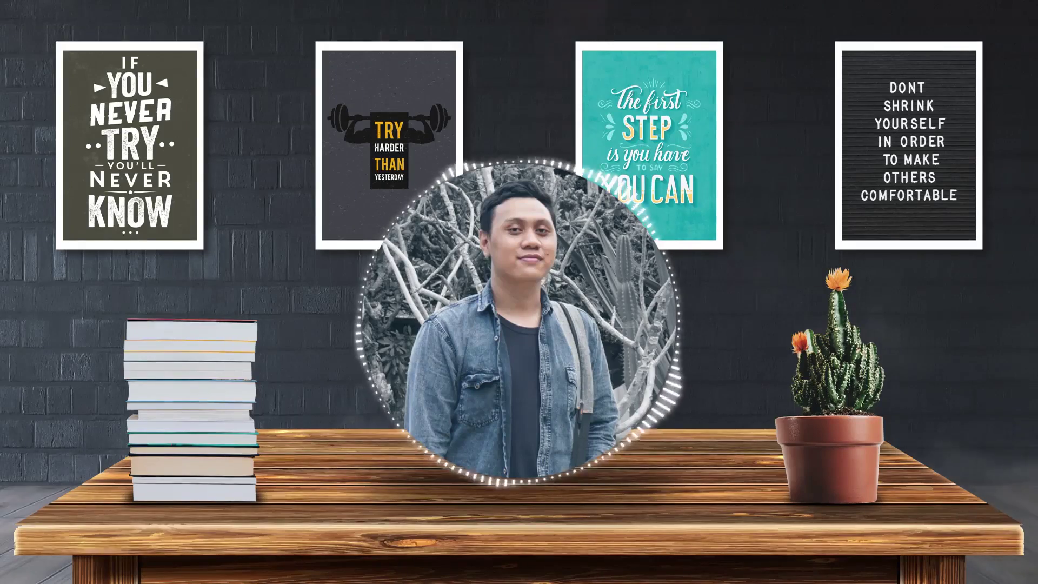